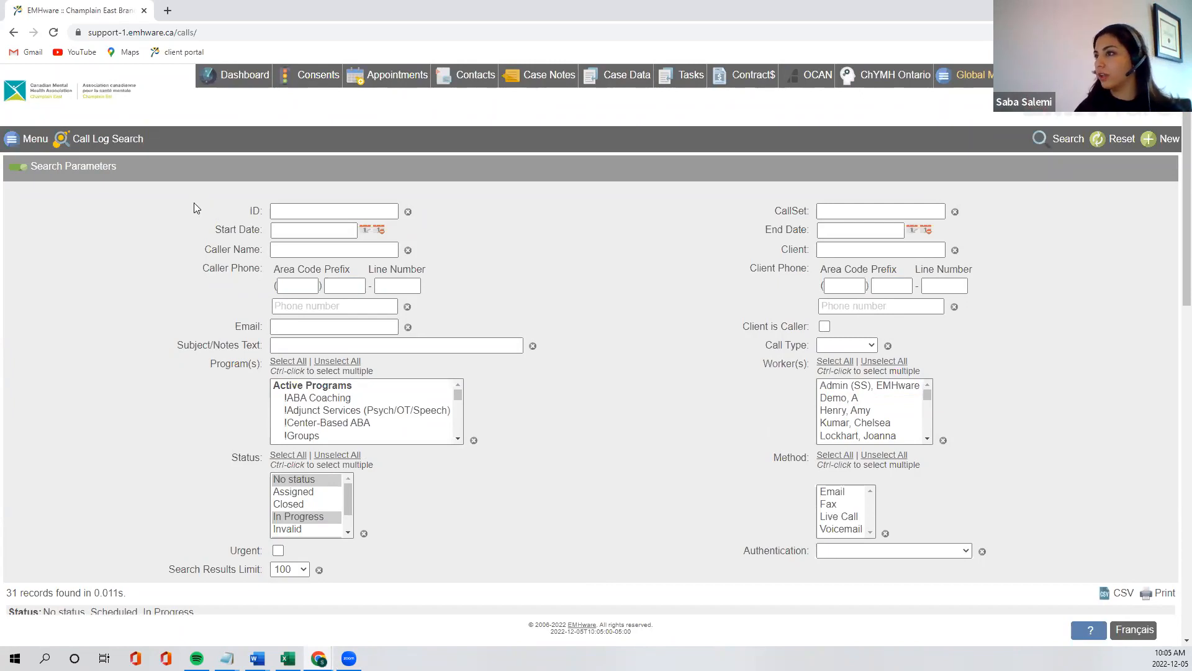
# Create a new call log record and set its status to In Progress
pyautogui.scroll(-1, 350, 283)
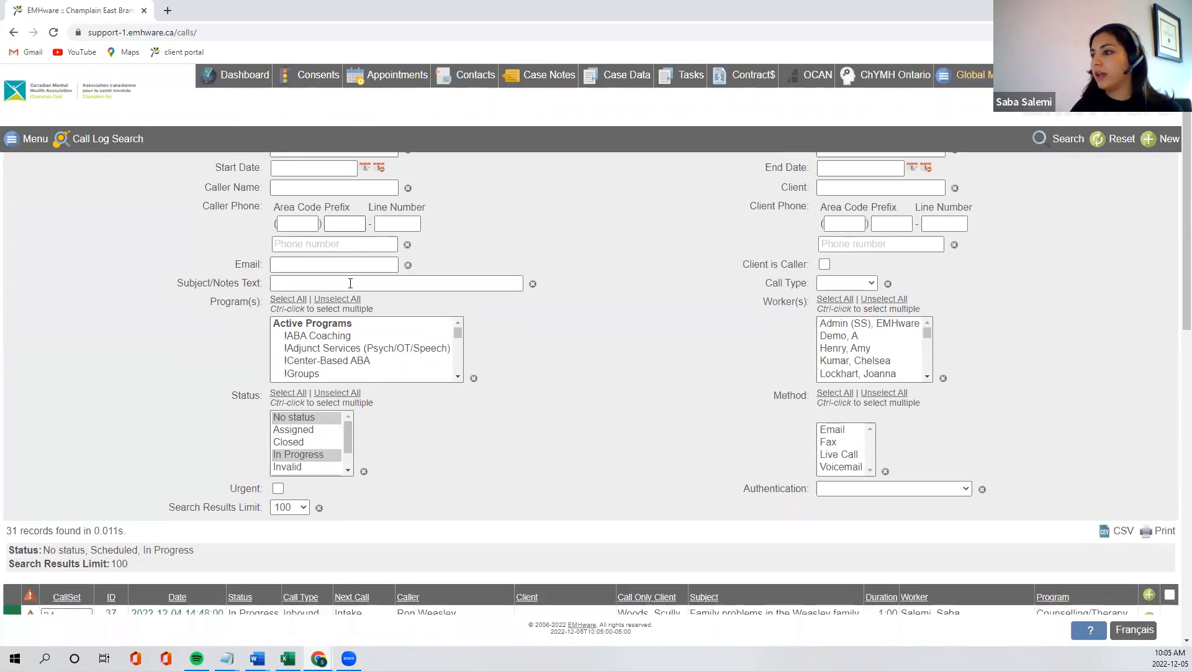
pyautogui.scroll(1, 38, 160)
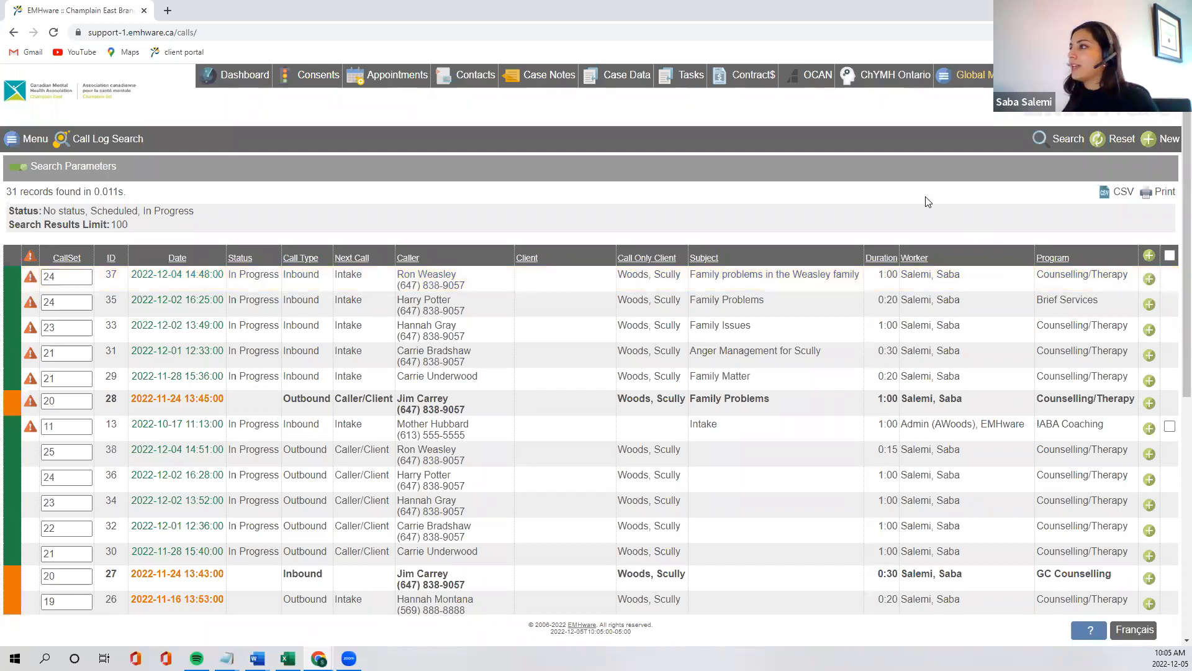
pyautogui.click(1154, 151)
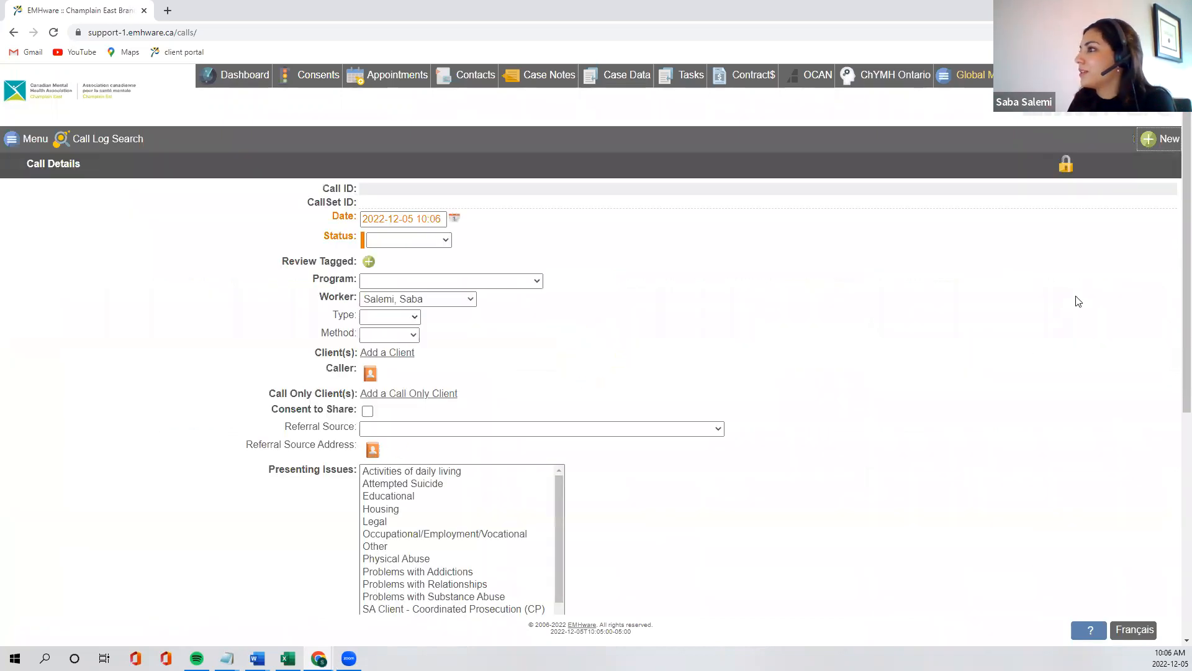
pyautogui.click(425, 241)
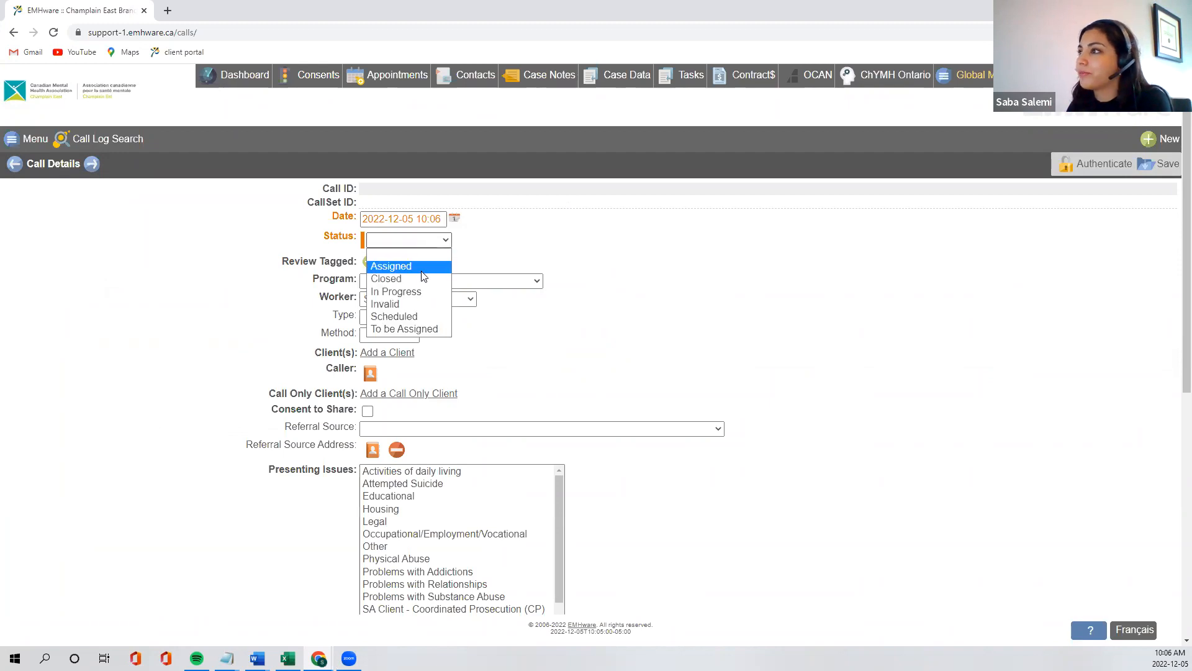
pyautogui.click(418, 291)
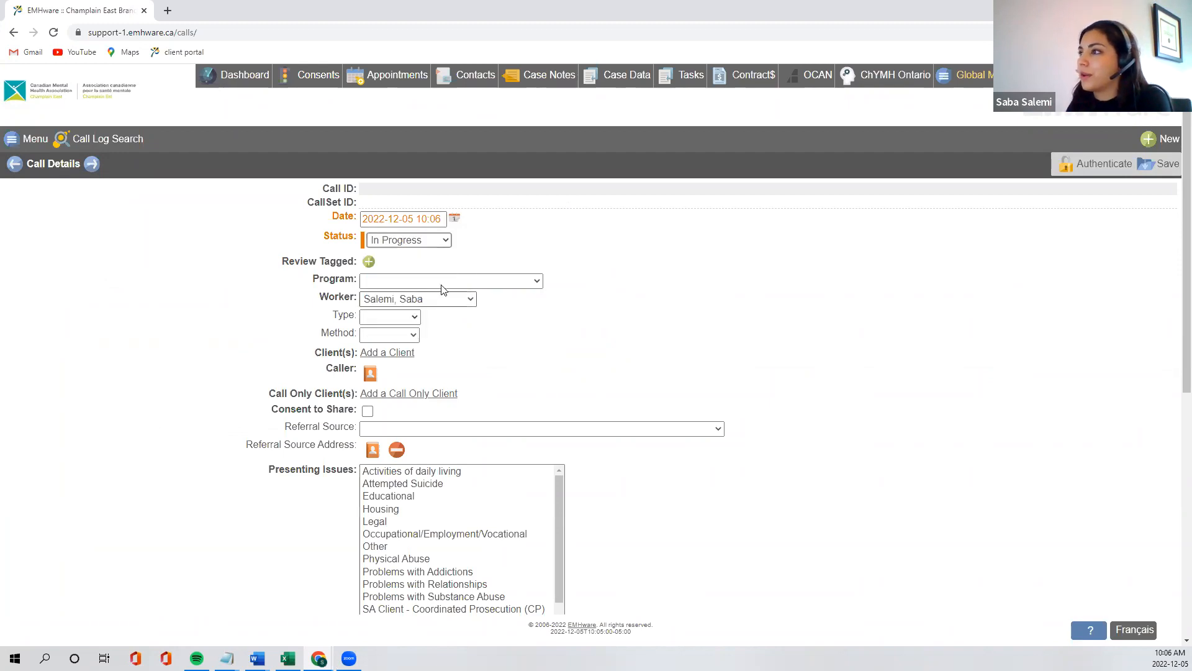
# Set the call's program to Counselling/Therapy, its type to Inbound and its method to Live Call
pyautogui.click(380, 283)
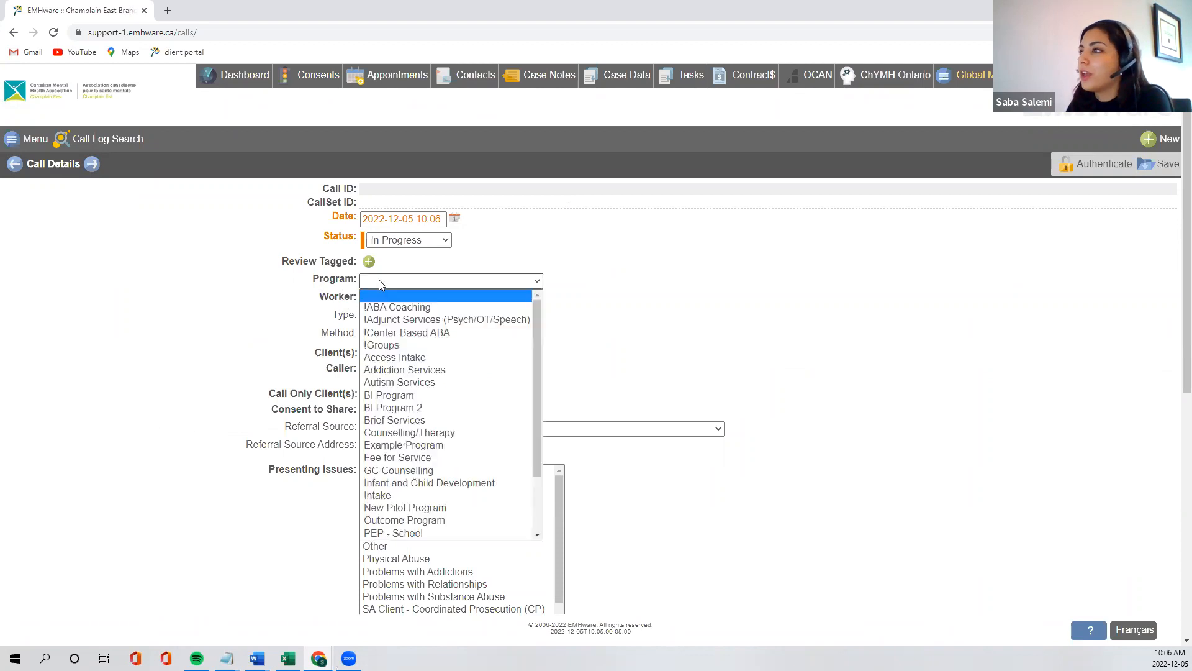
pyautogui.click(419, 433)
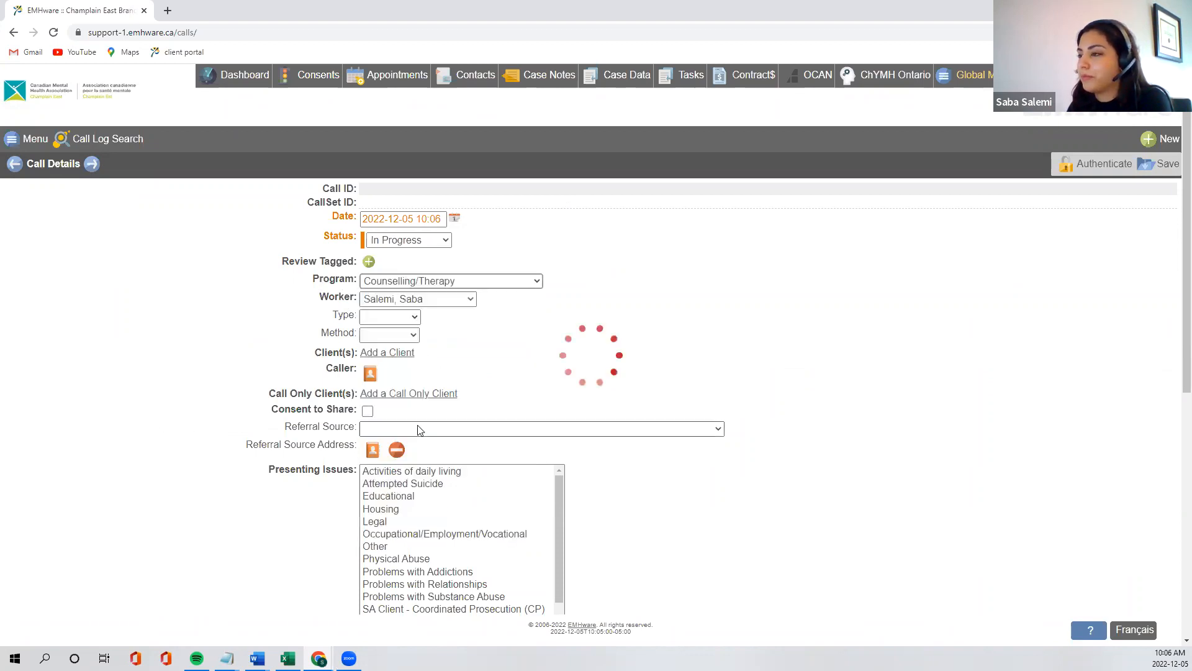
pyautogui.click(392, 317)
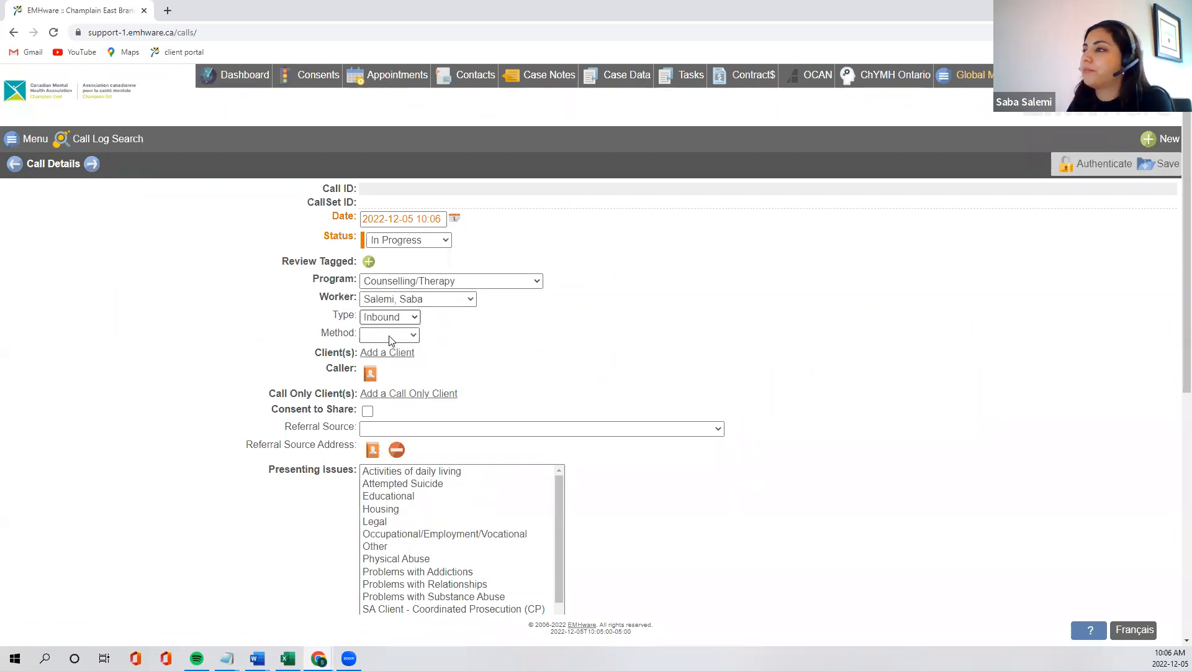
pyautogui.click(389, 337)
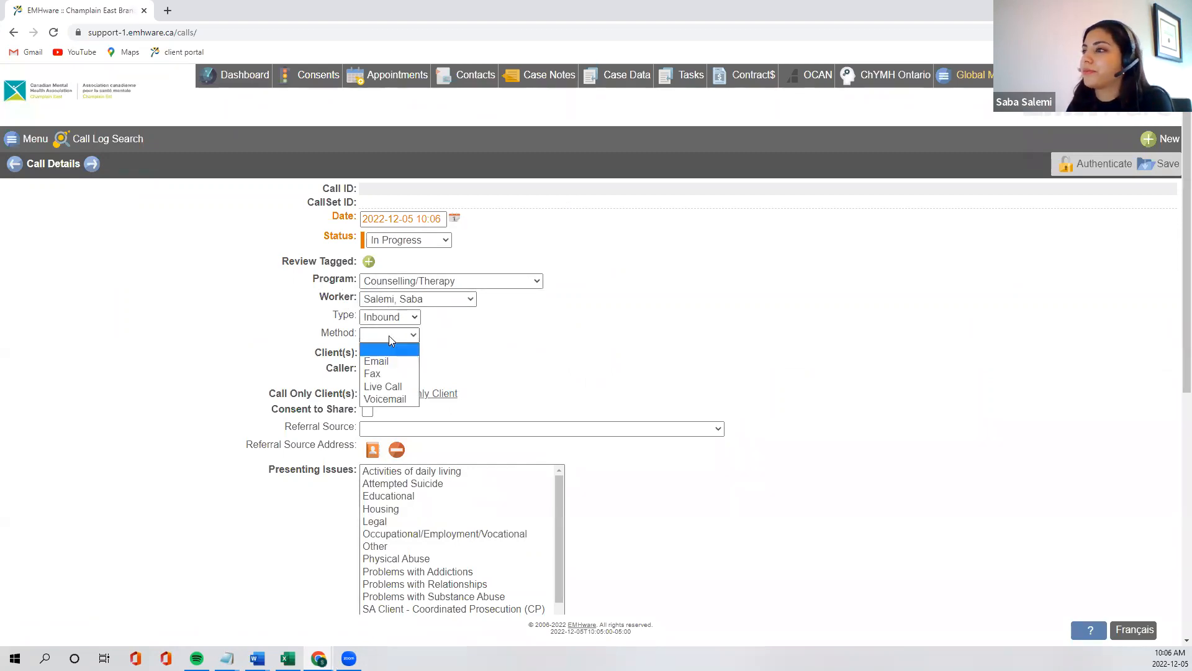
pyautogui.click(392, 386)
# Add a new personal support contact as the caller, entering the contact's name and main phone number
pyautogui.scroll(-1, 454, 351)
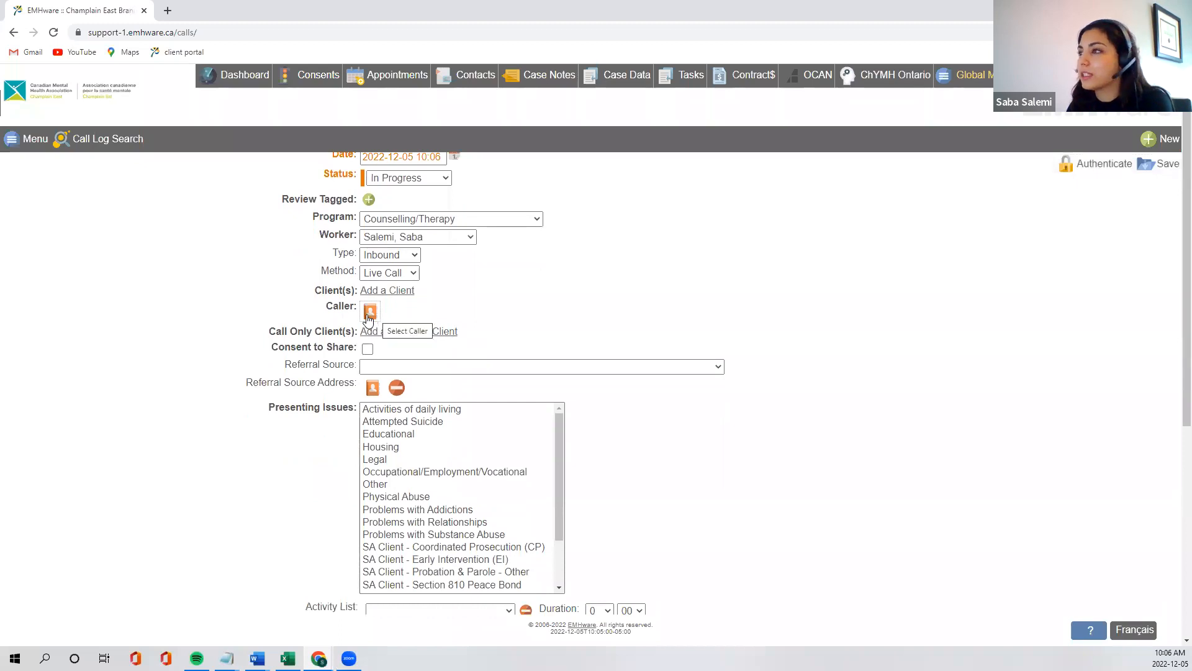
pyautogui.click(369, 312)
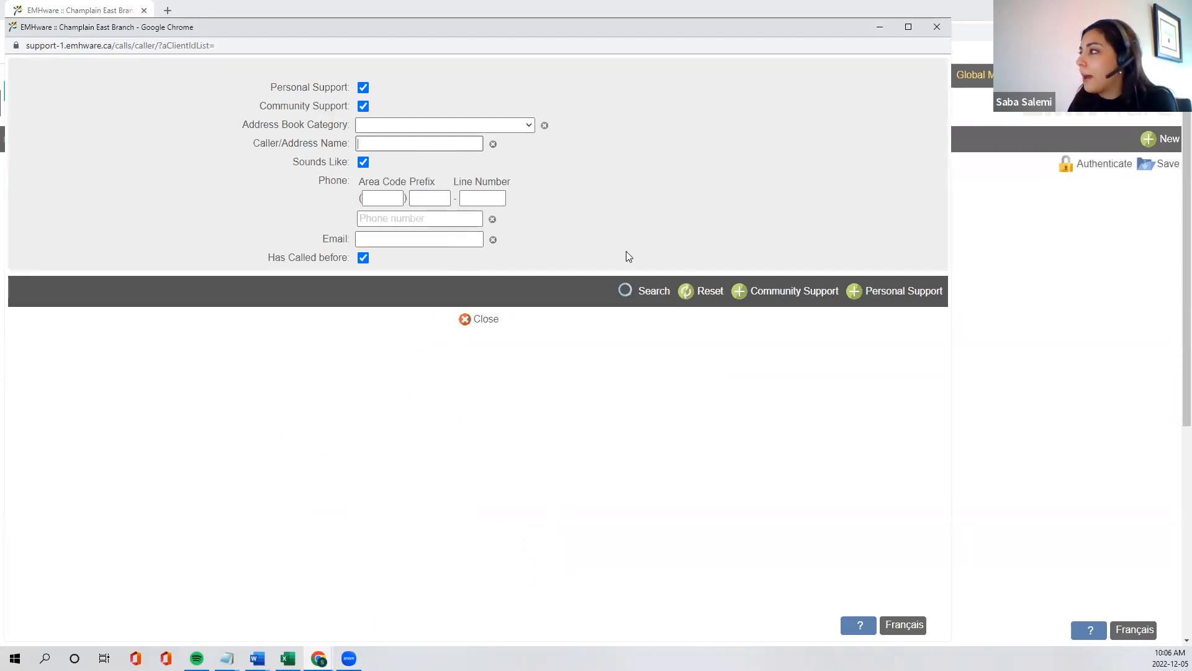
pyautogui.click(874, 296)
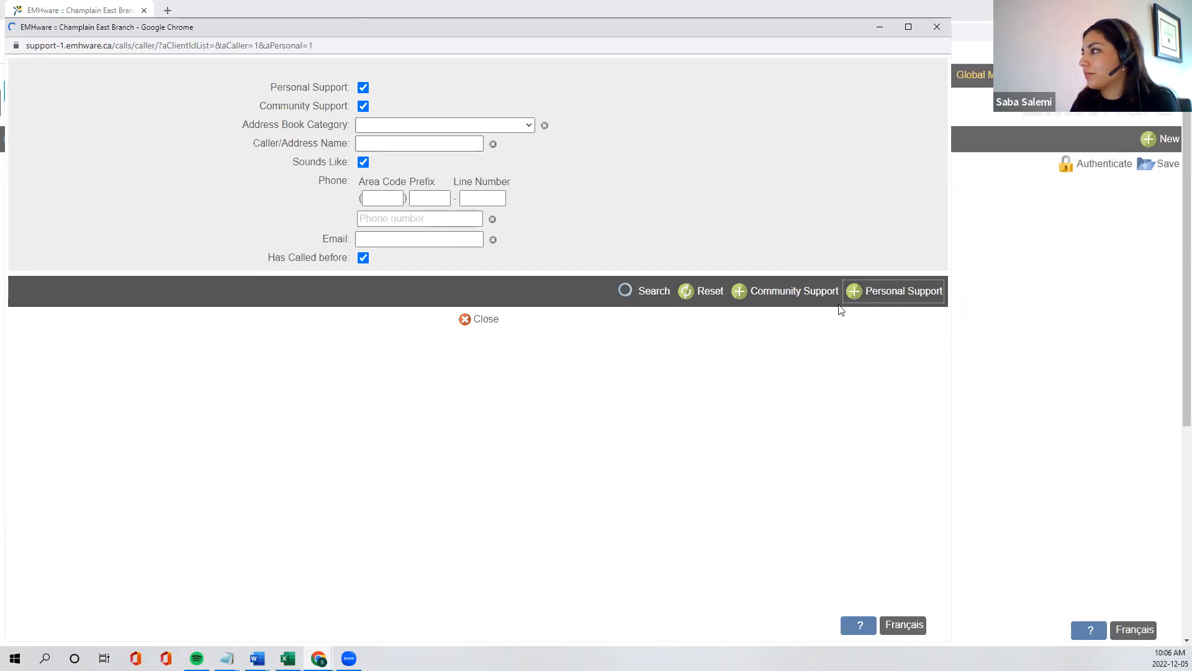
pyautogui.click(347, 119)
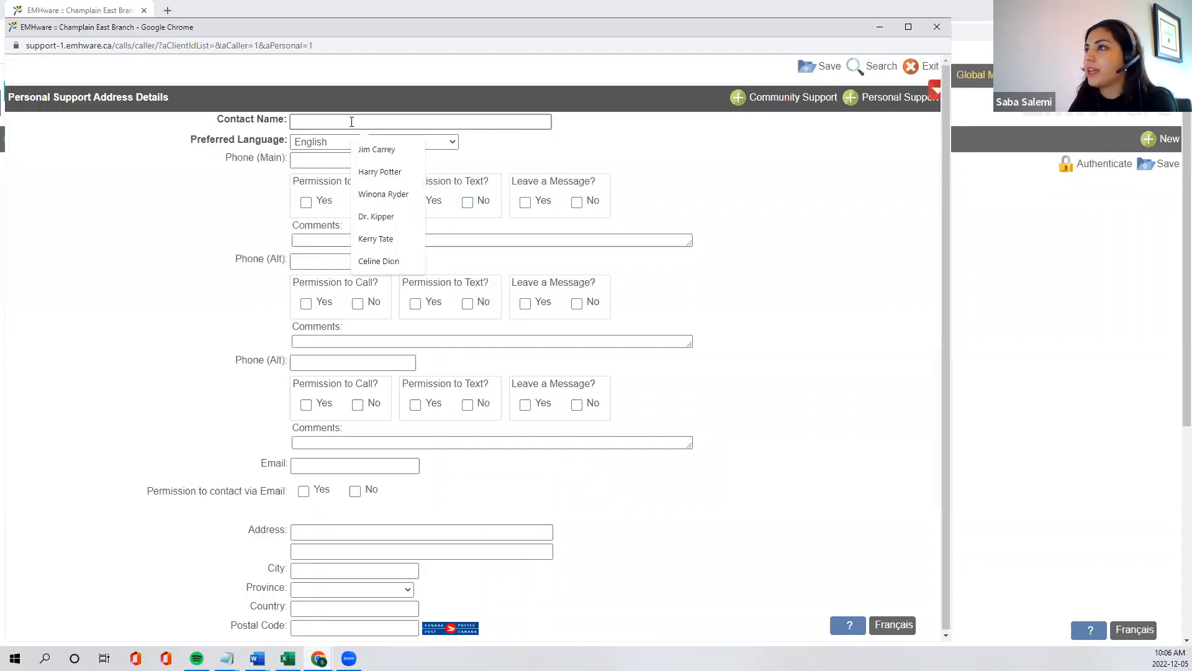
pyautogui.click(410, 178)
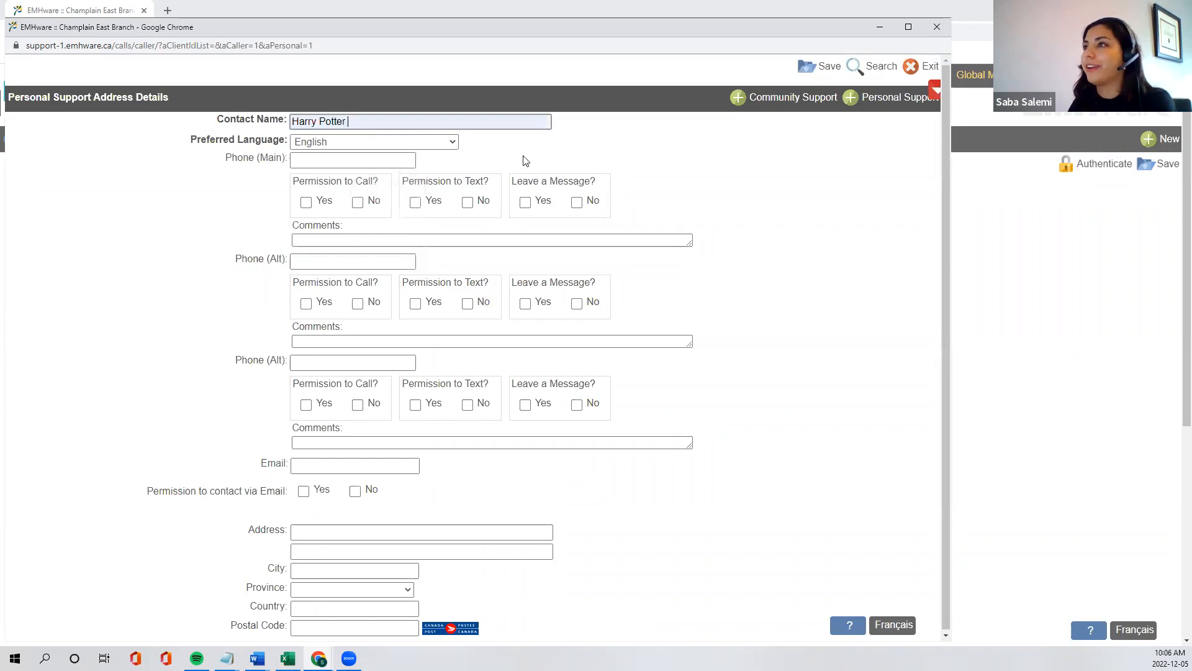
pyautogui.click(352, 160)
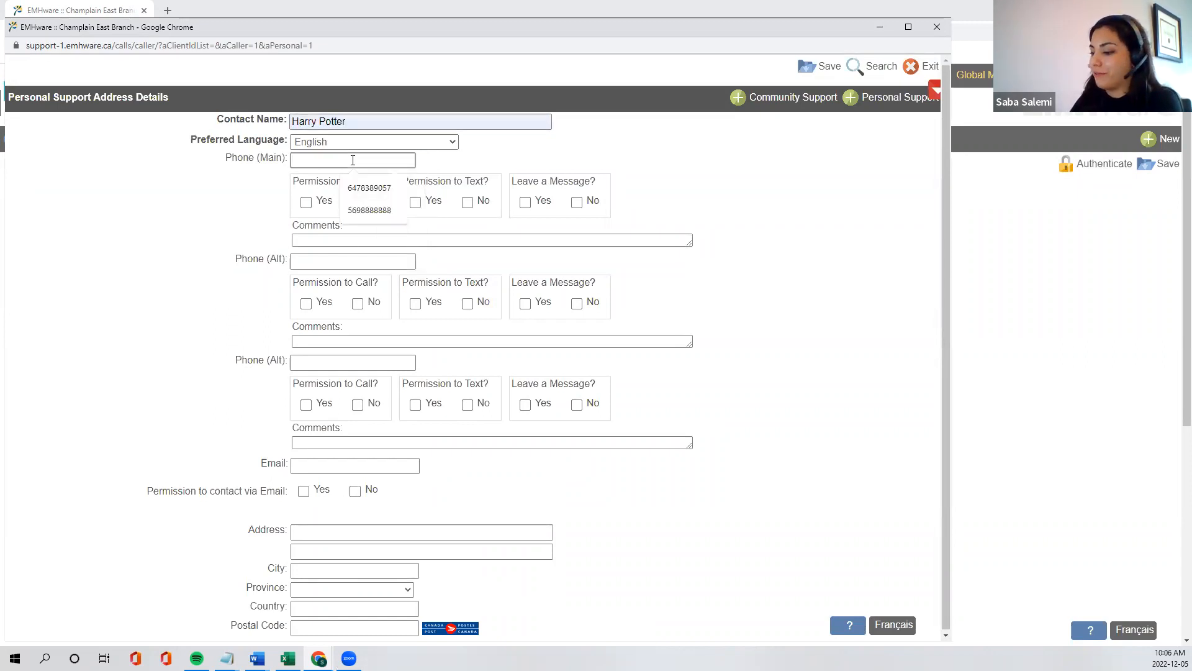
pyautogui.write('647888888')
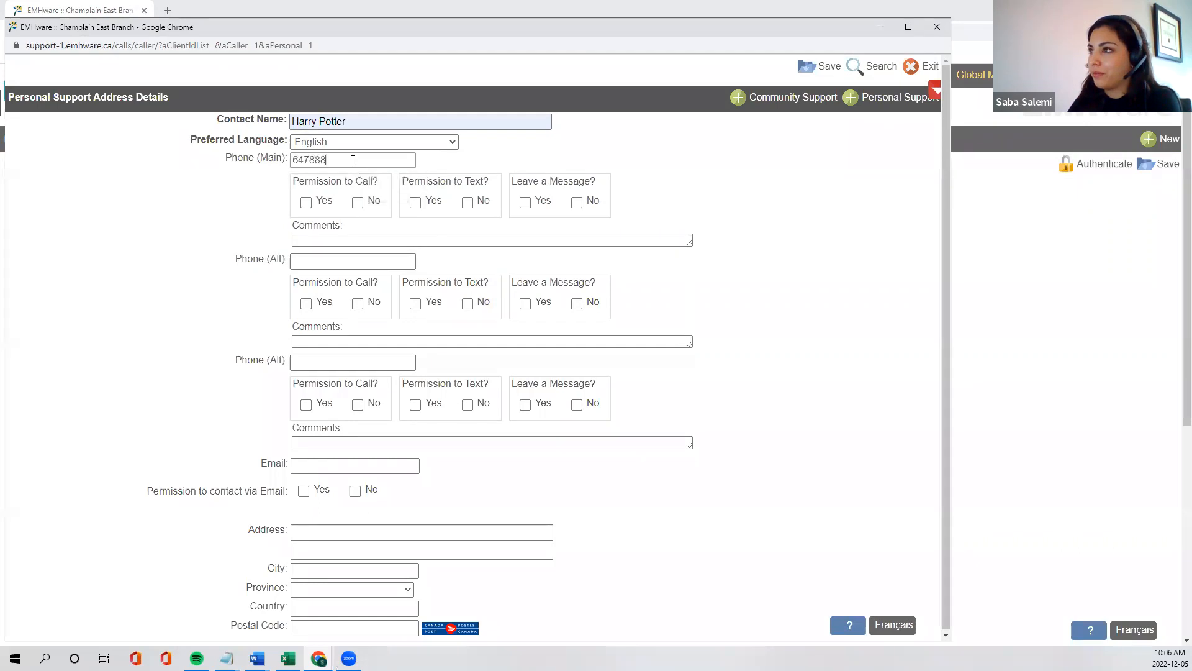
# Grant permission to call, text and leave a message on the contact's main phone, and try to save the contact
pyautogui.click(306, 202)
pyautogui.click(416, 202)
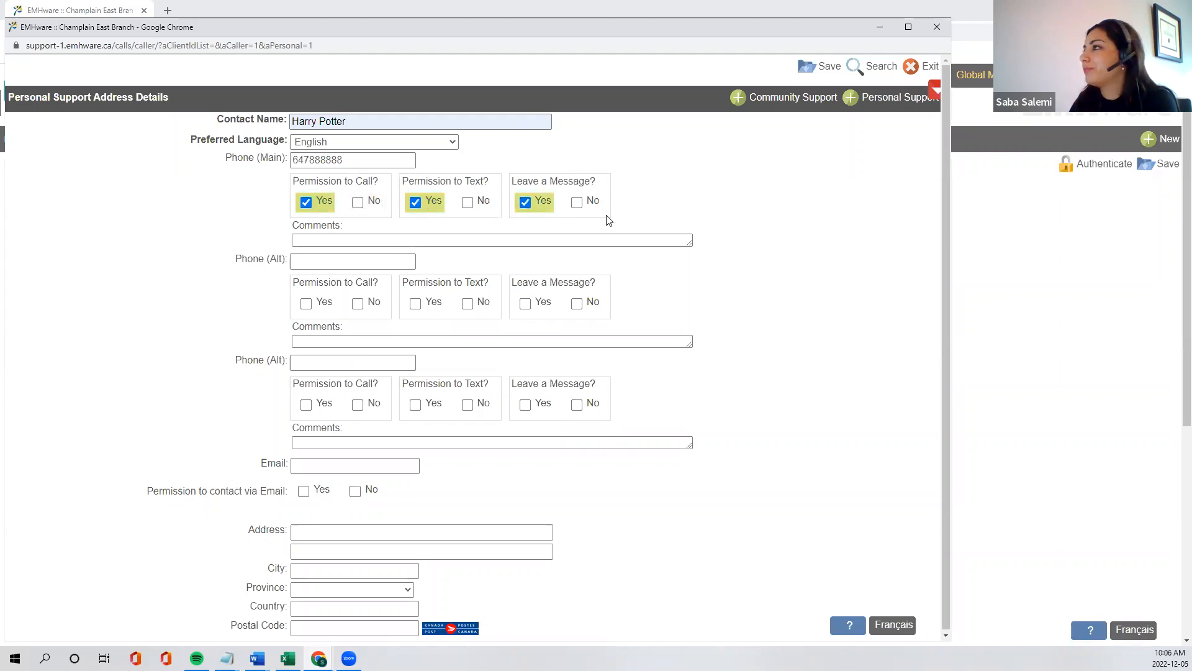
pyautogui.click(815, 73)
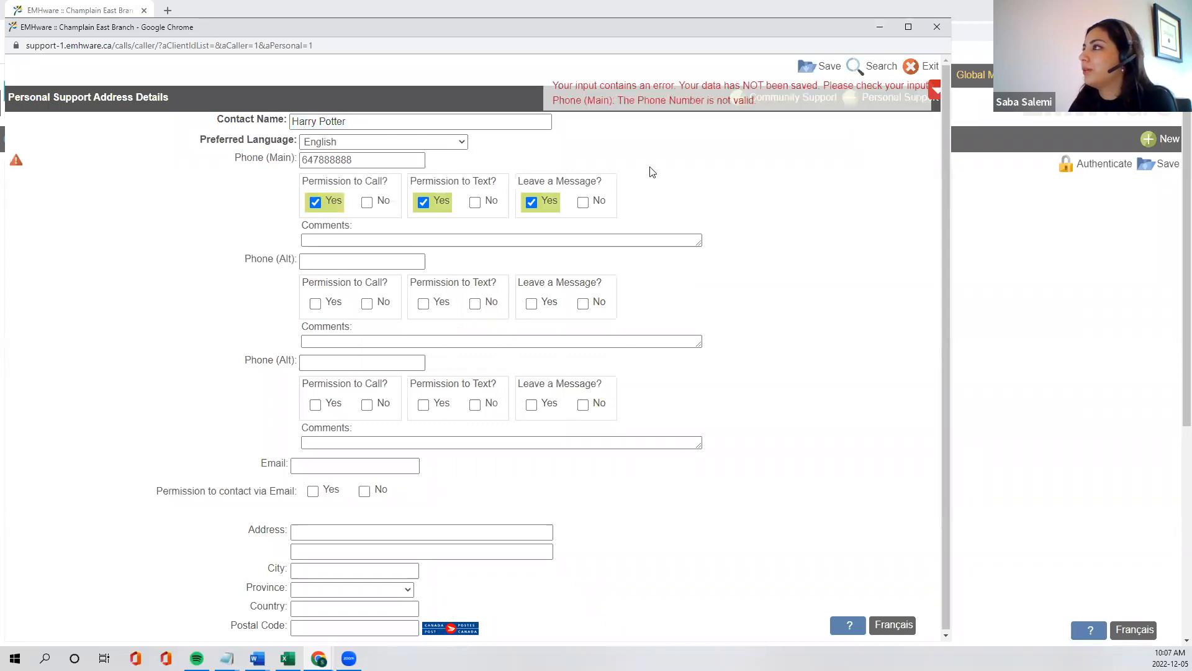
# Correct the contact's main phone number, save the contact and return to the call details
pyautogui.click(354, 159)
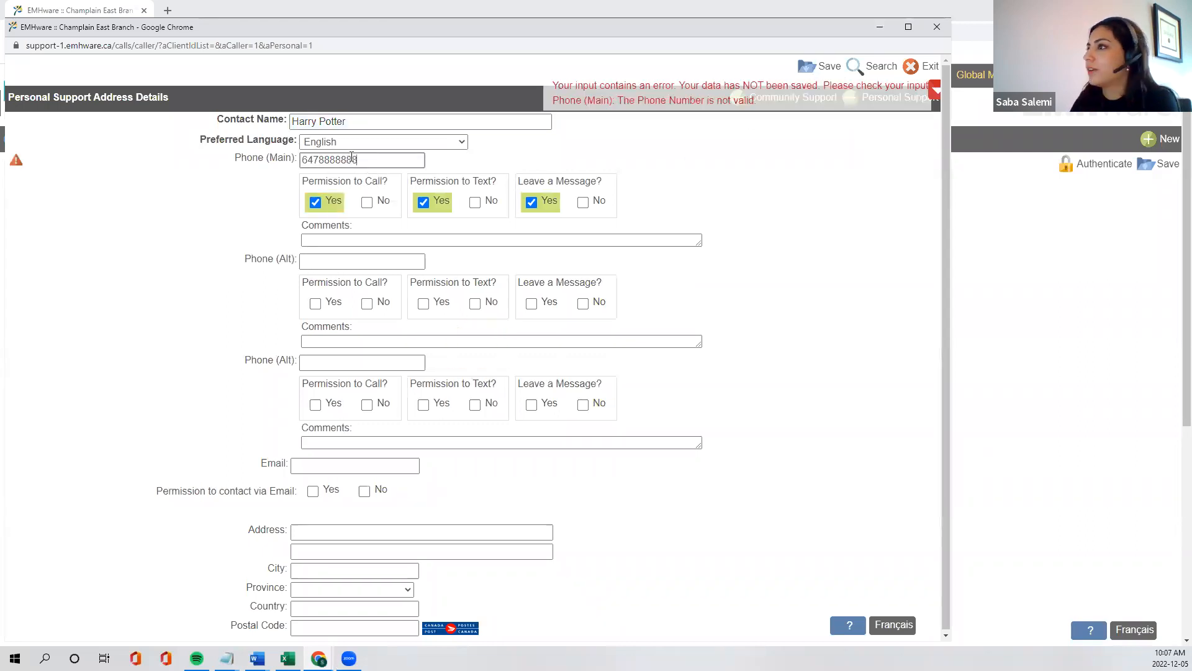
pyautogui.click(814, 69)
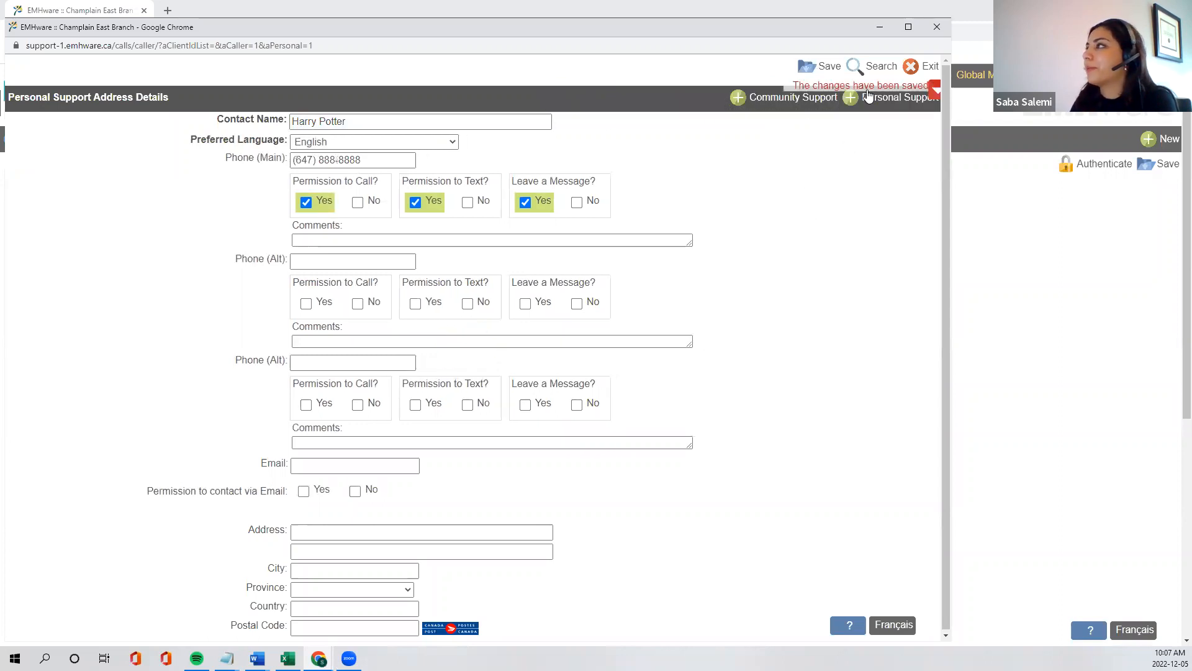
pyautogui.click(938, 28)
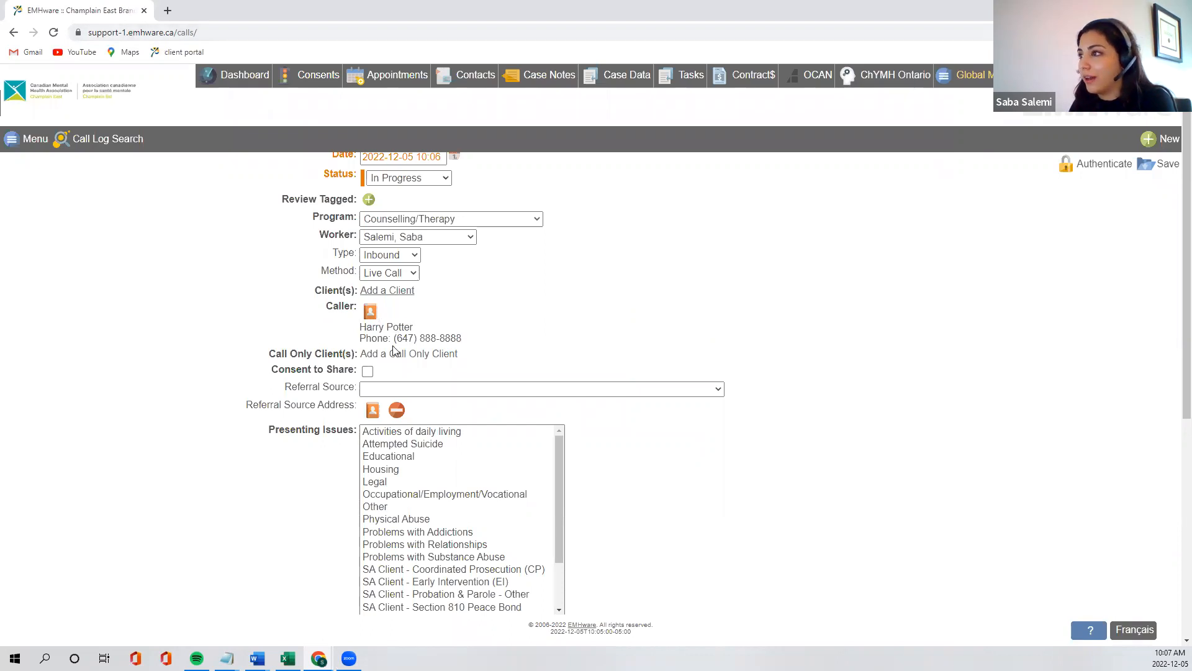
# Search for call only clients with the search criteria reset, and attach the existing client record to the call
pyautogui.click(396, 291)
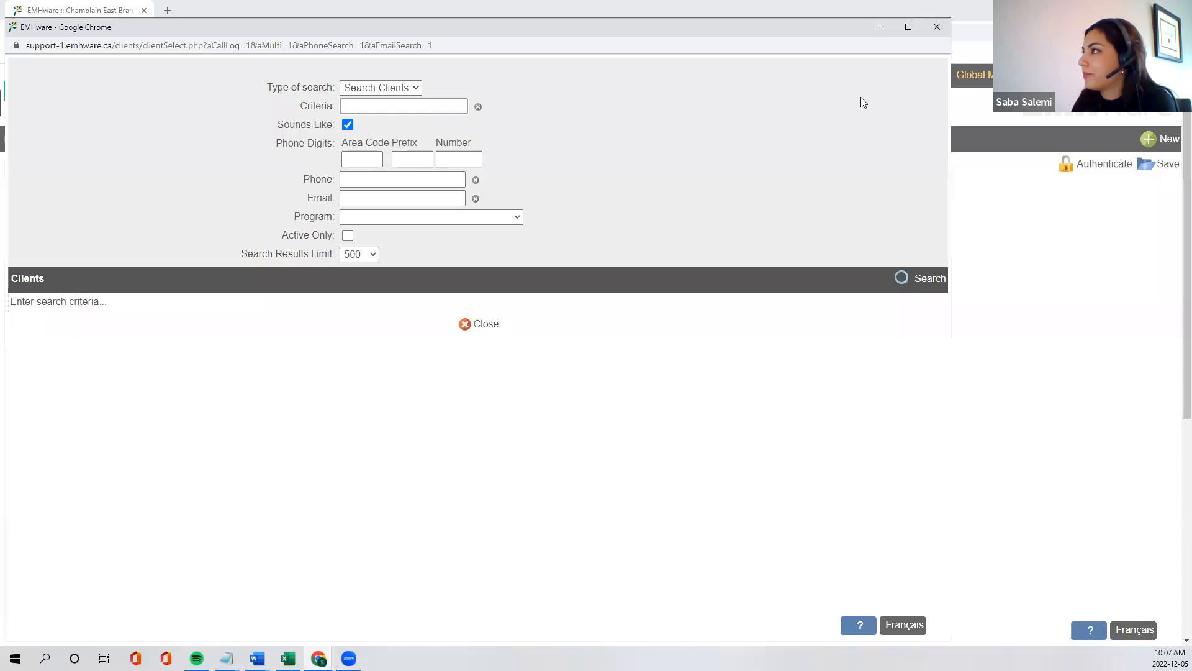
pyautogui.click(938, 28)
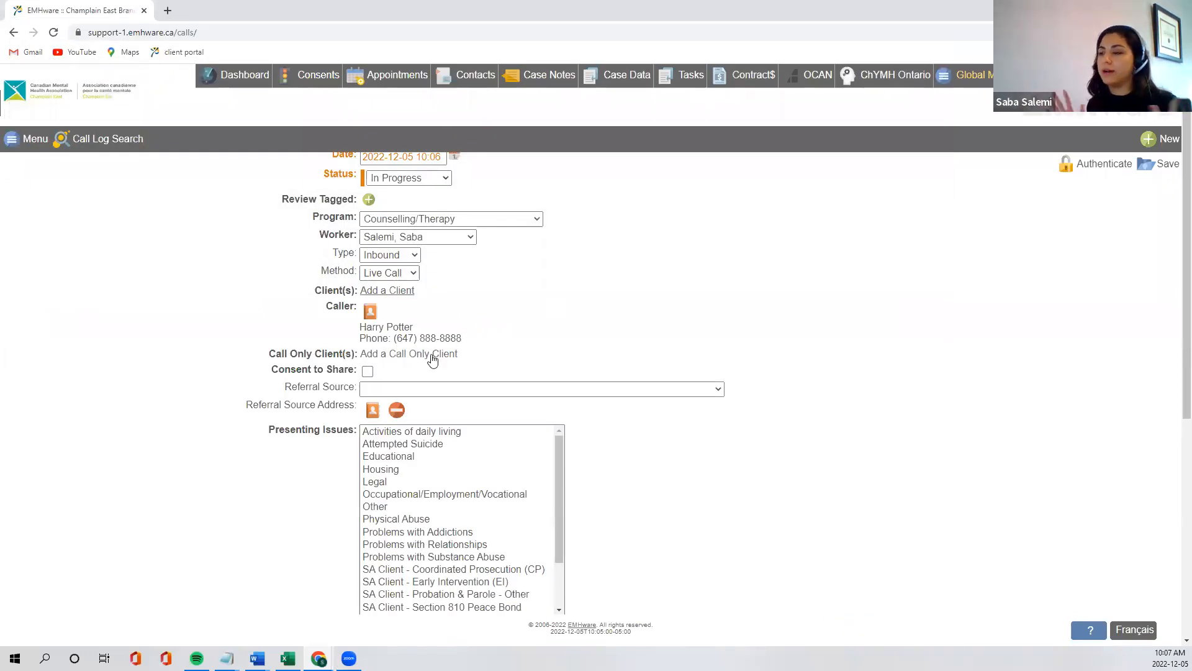
pyautogui.click(399, 355)
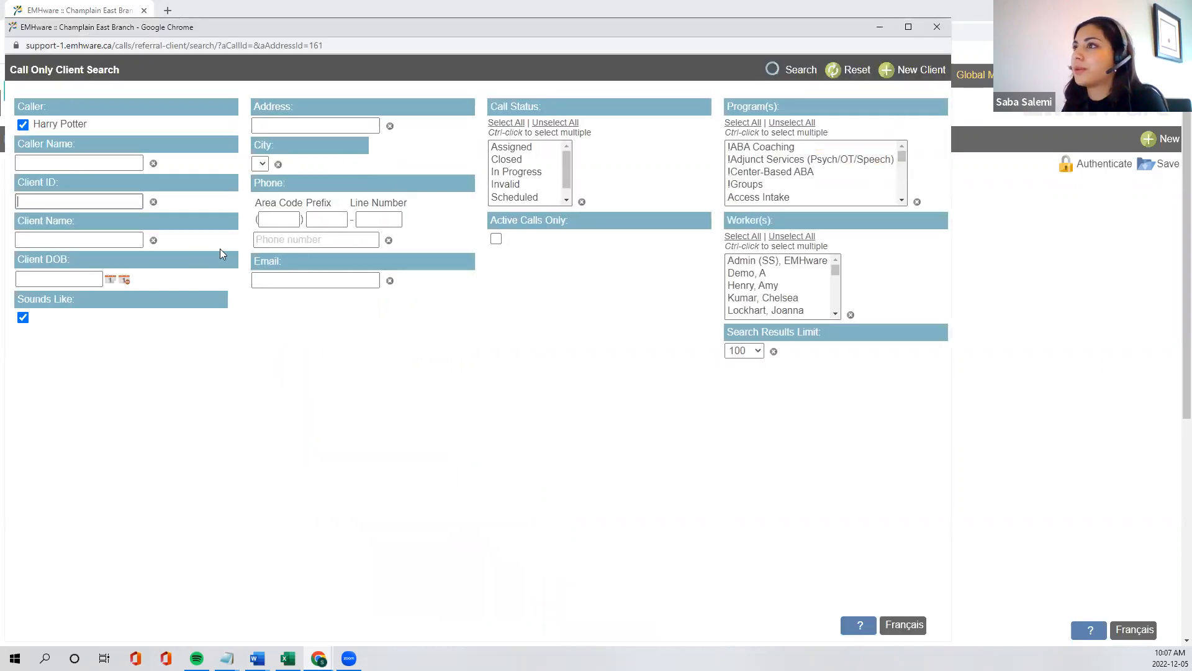
pyautogui.click(836, 73)
pyautogui.click(791, 75)
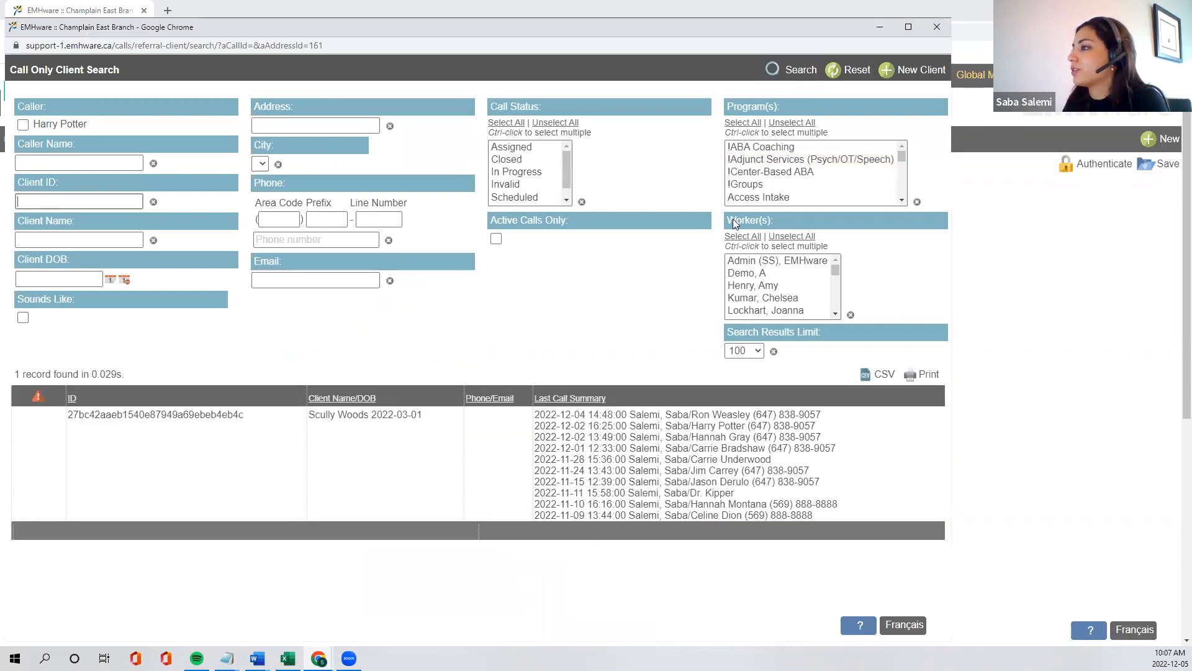
pyautogui.click(489, 442)
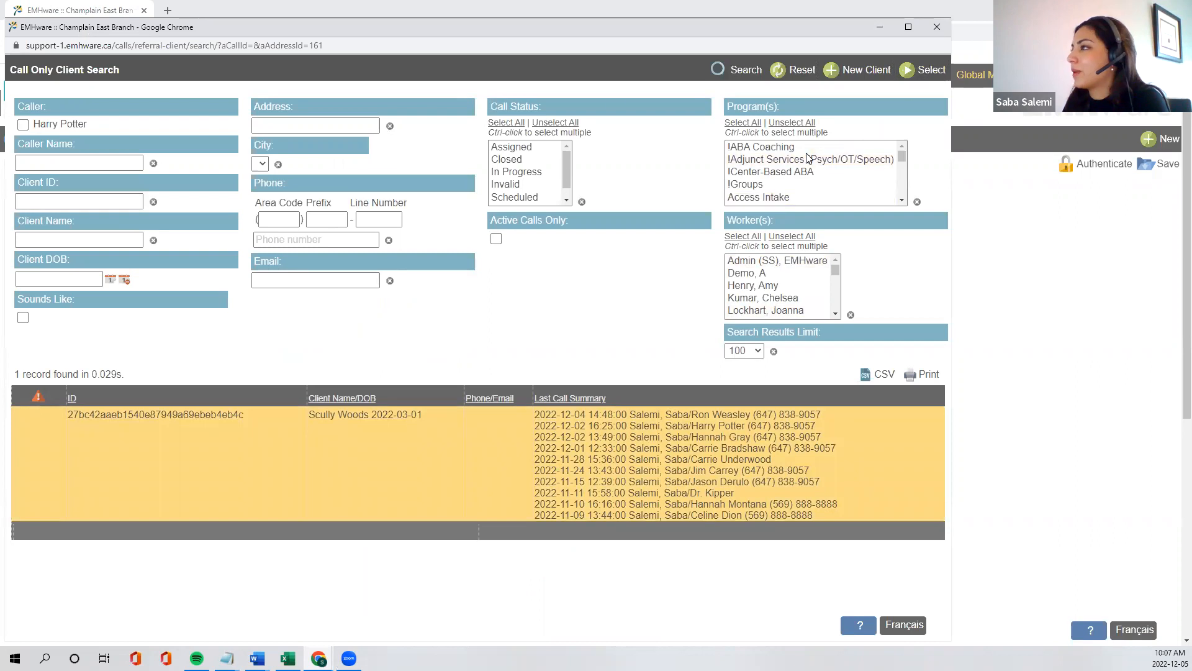
pyautogui.click(914, 78)
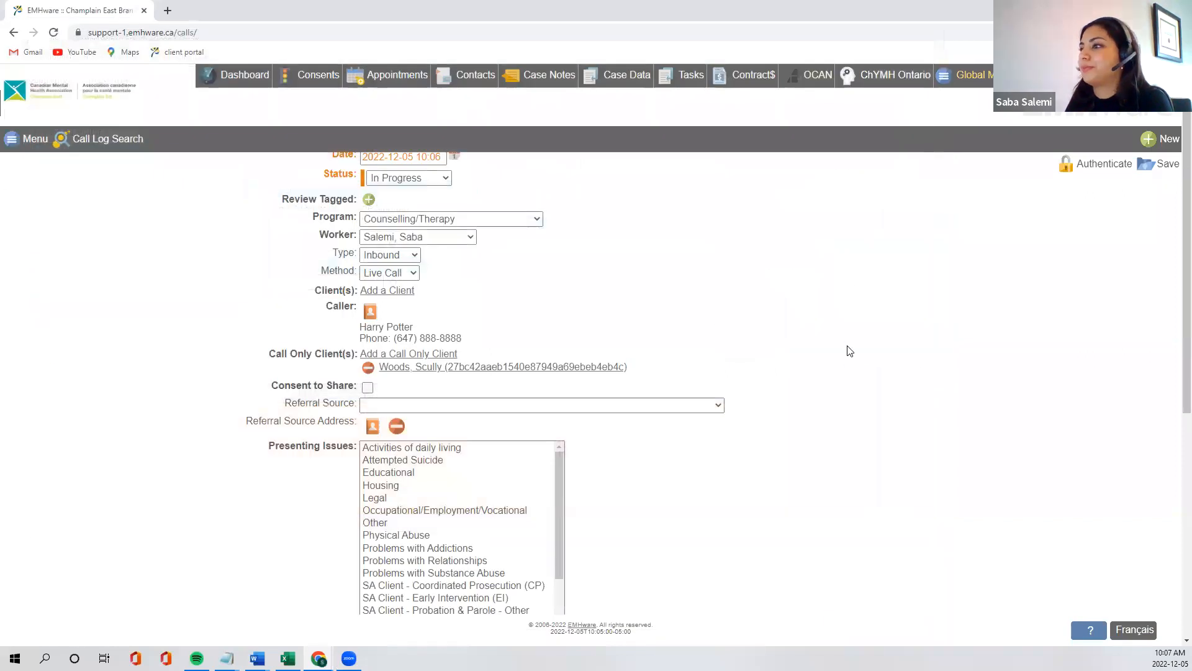
# Set the call's referral source to Self, Family or Friend
pyautogui.scroll(-1, 637, 469)
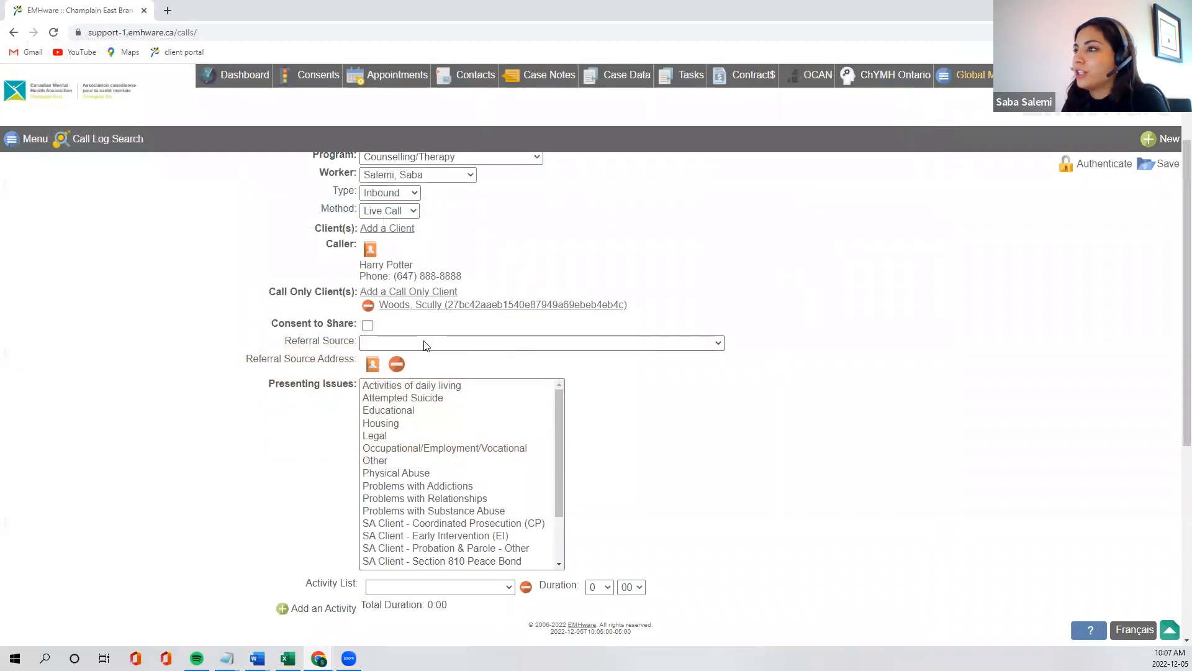
pyautogui.click(444, 342)
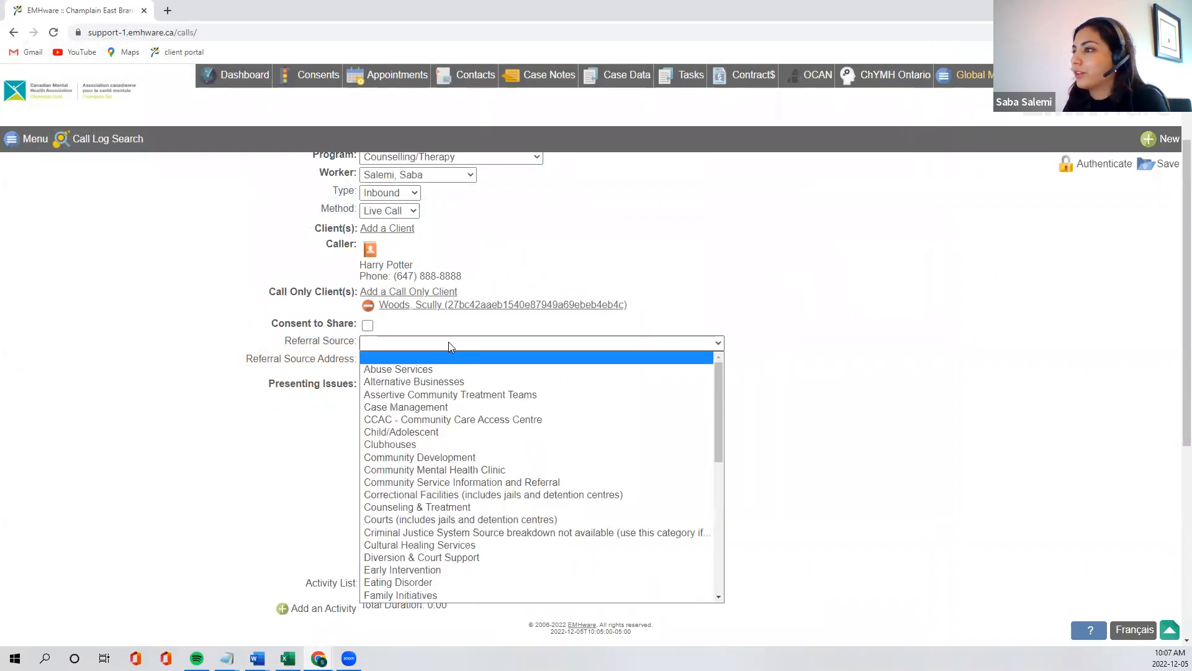
pyautogui.scroll(-8, 476, 405)
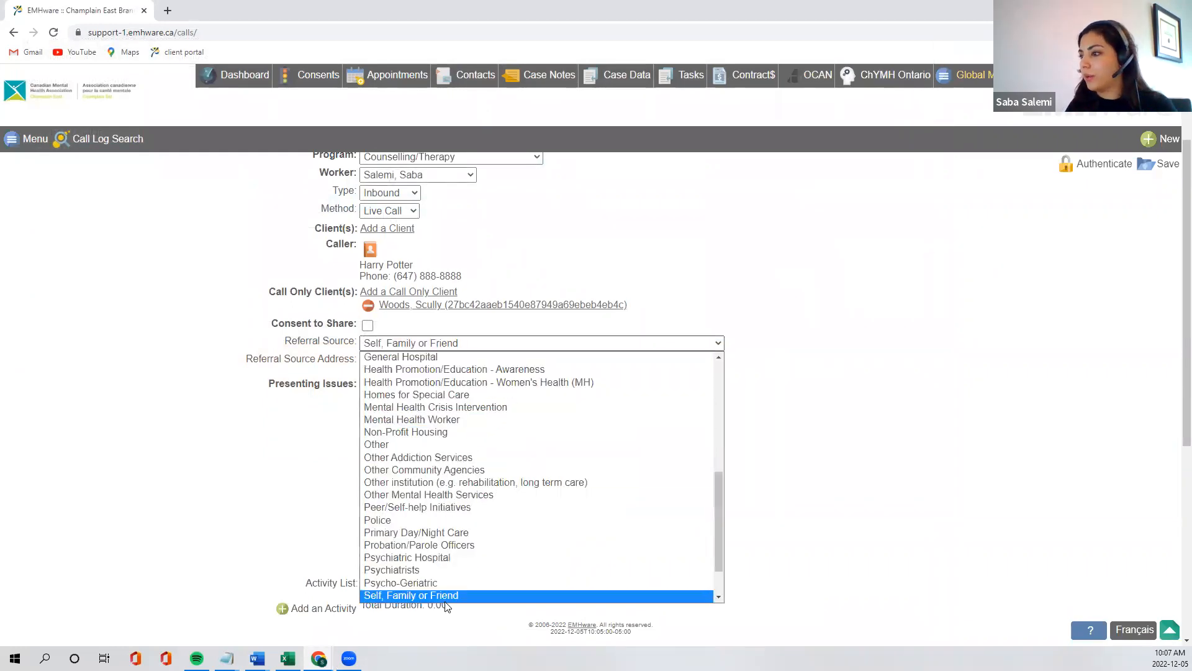
pyautogui.scroll(-1, 445, 593)
pyautogui.click(446, 578)
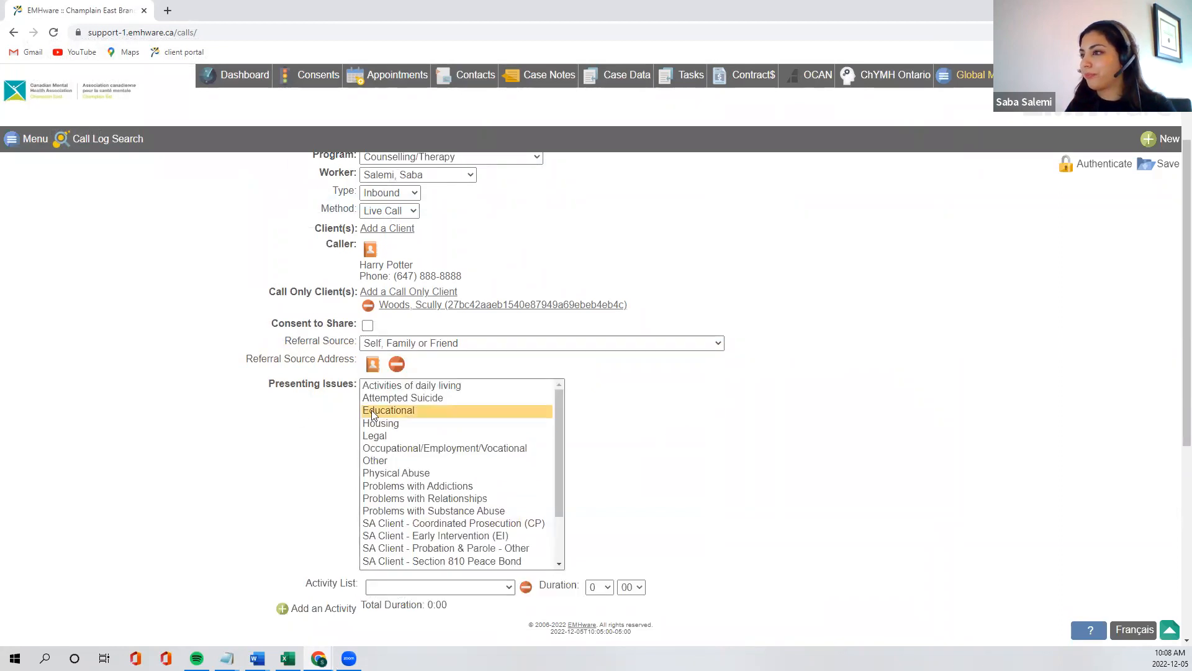
# Set the call's activity to Family Counselling
pyautogui.scroll(-1, 279, 417)
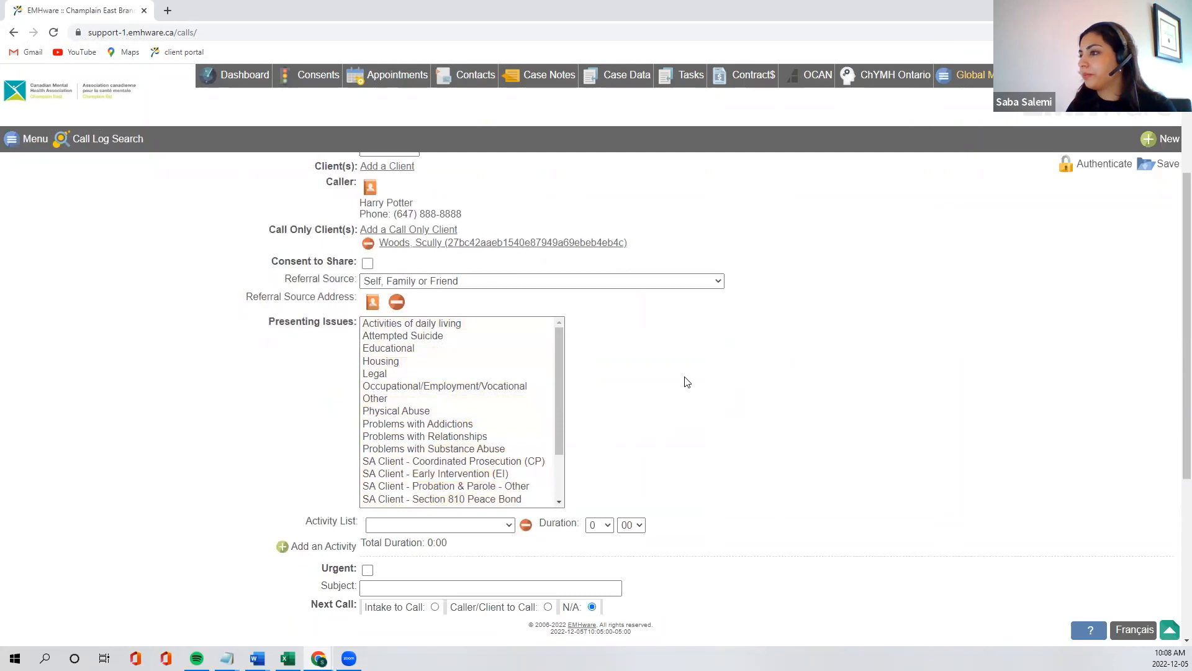
pyautogui.scroll(-1, 686, 382)
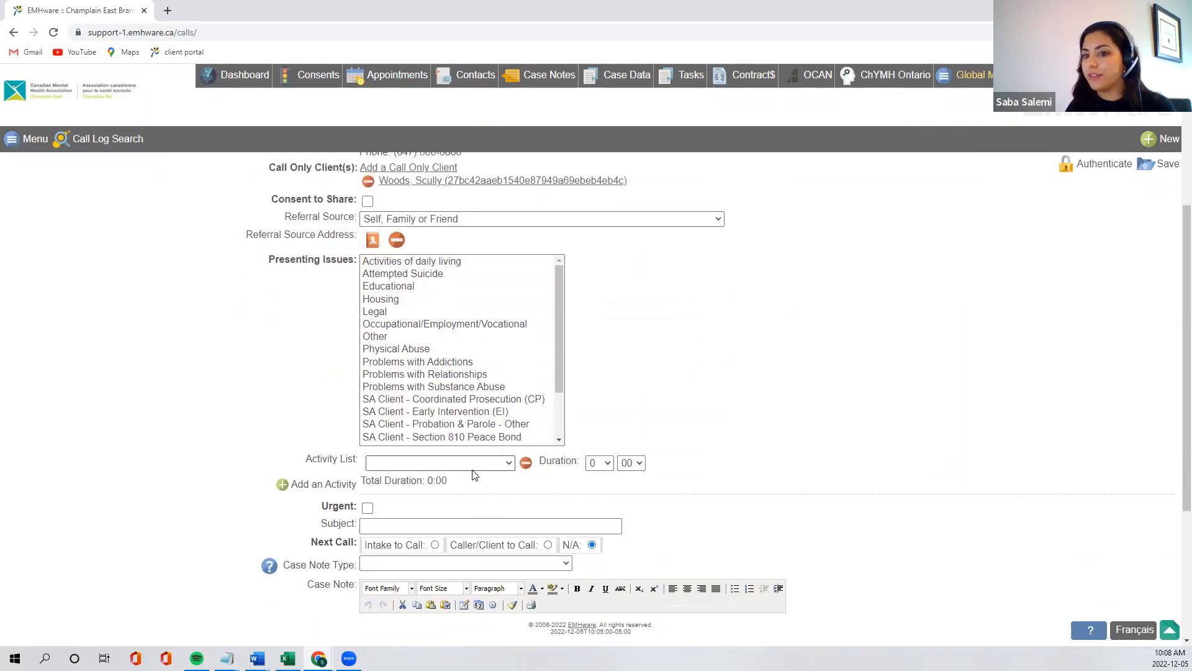
pyautogui.click(471, 468)
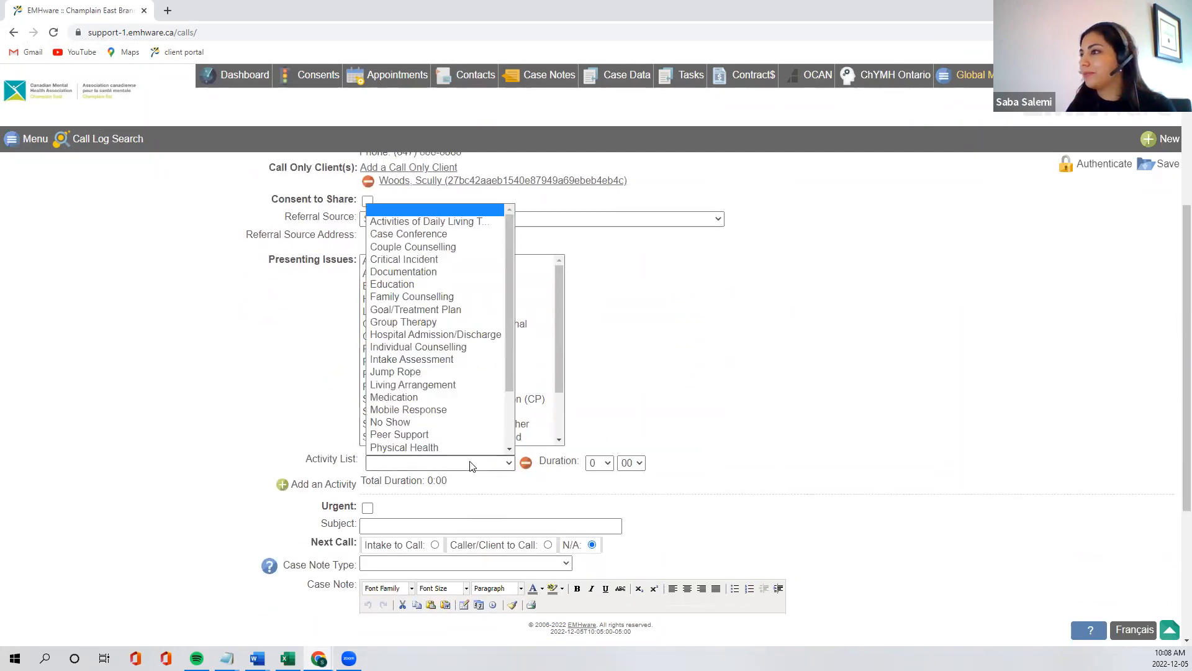
pyautogui.click(449, 297)
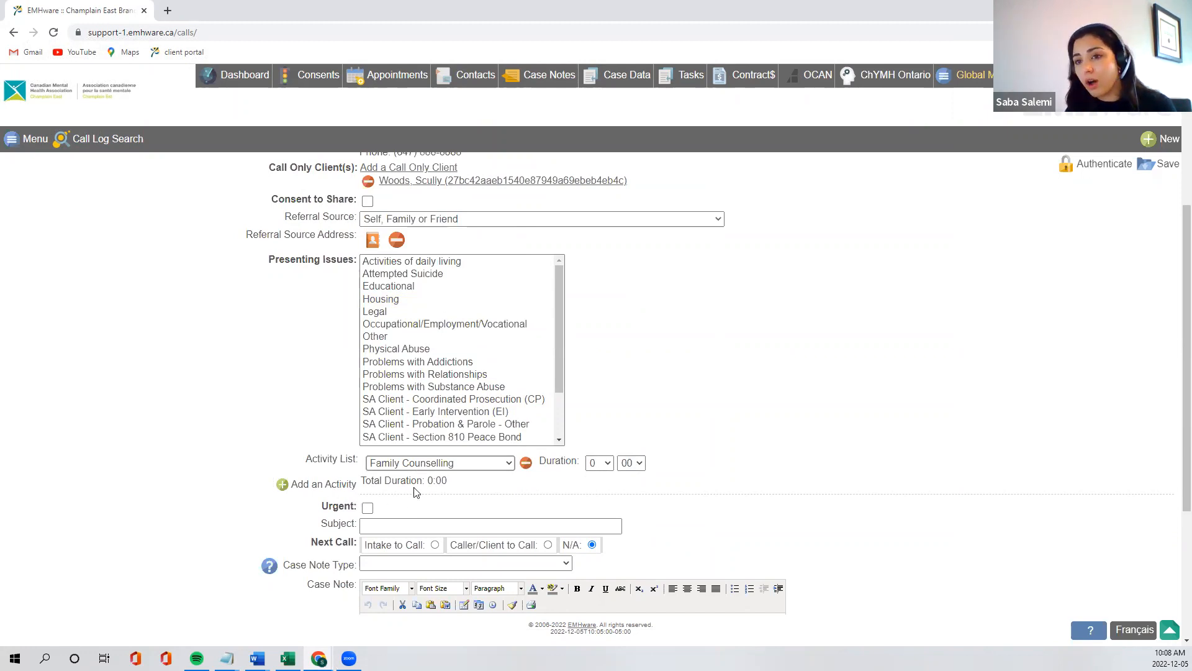
# Set the Family Counselling activity's duration to 1 hour and mark the call as urgent
pyautogui.click(602, 468)
pyautogui.click(600, 487)
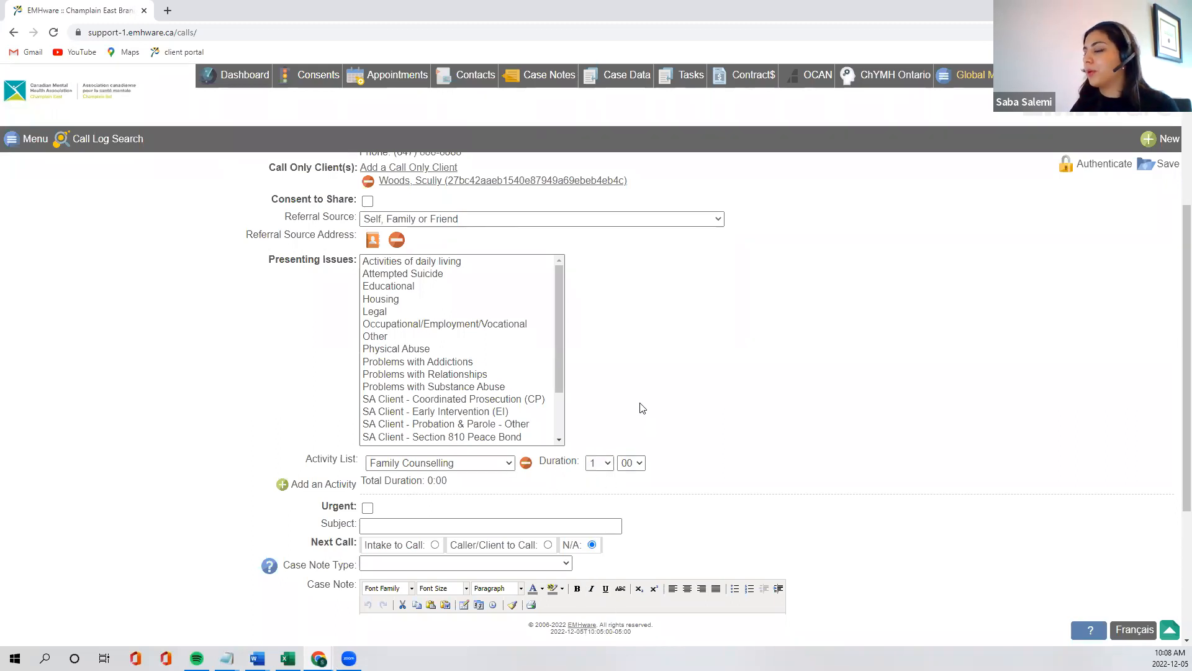
pyautogui.scroll(-1, 640, 405)
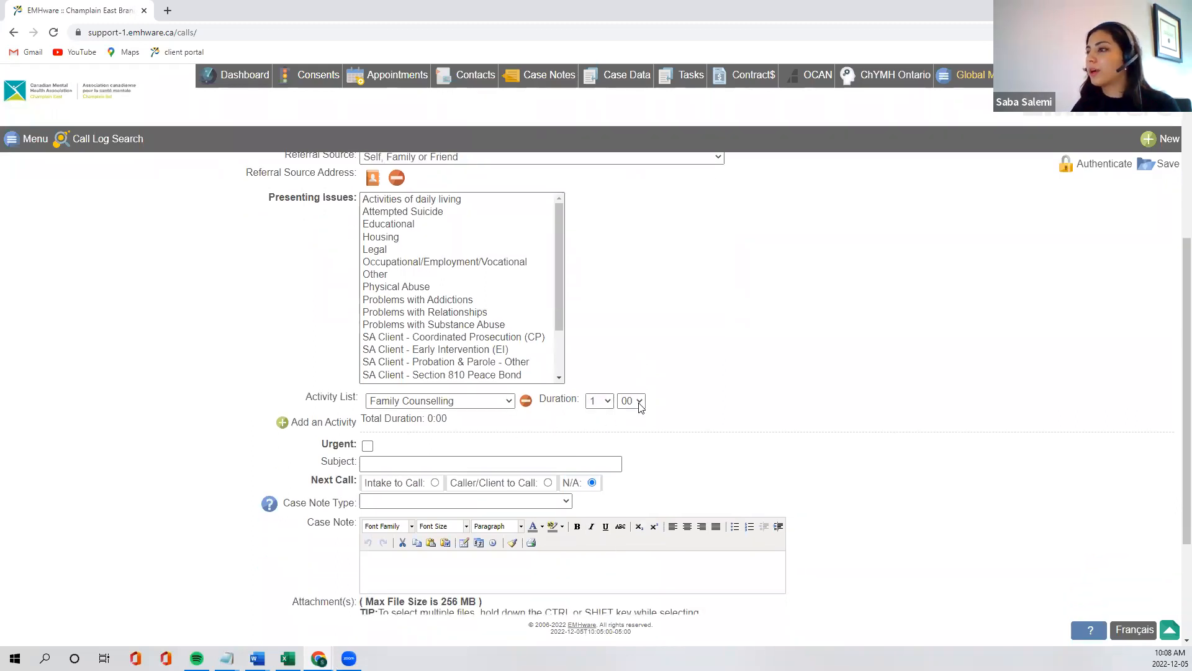
pyautogui.click(368, 446)
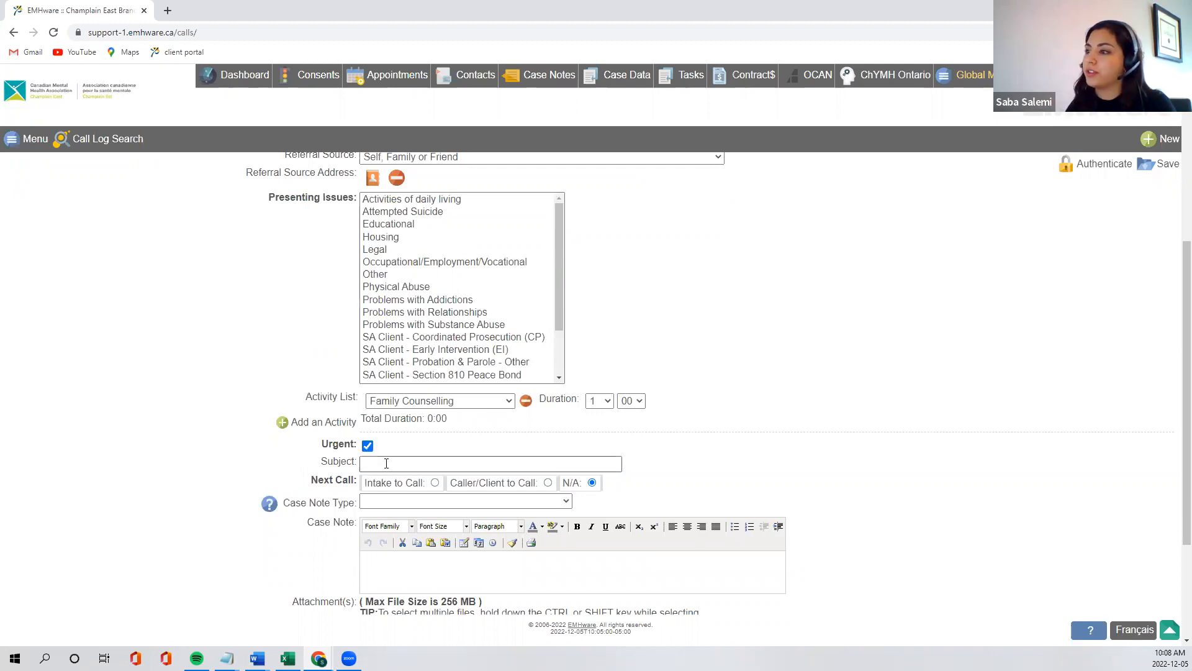
# Enter Test as the call's subject and set the next call to Intake to Call
pyautogui.click(390, 464)
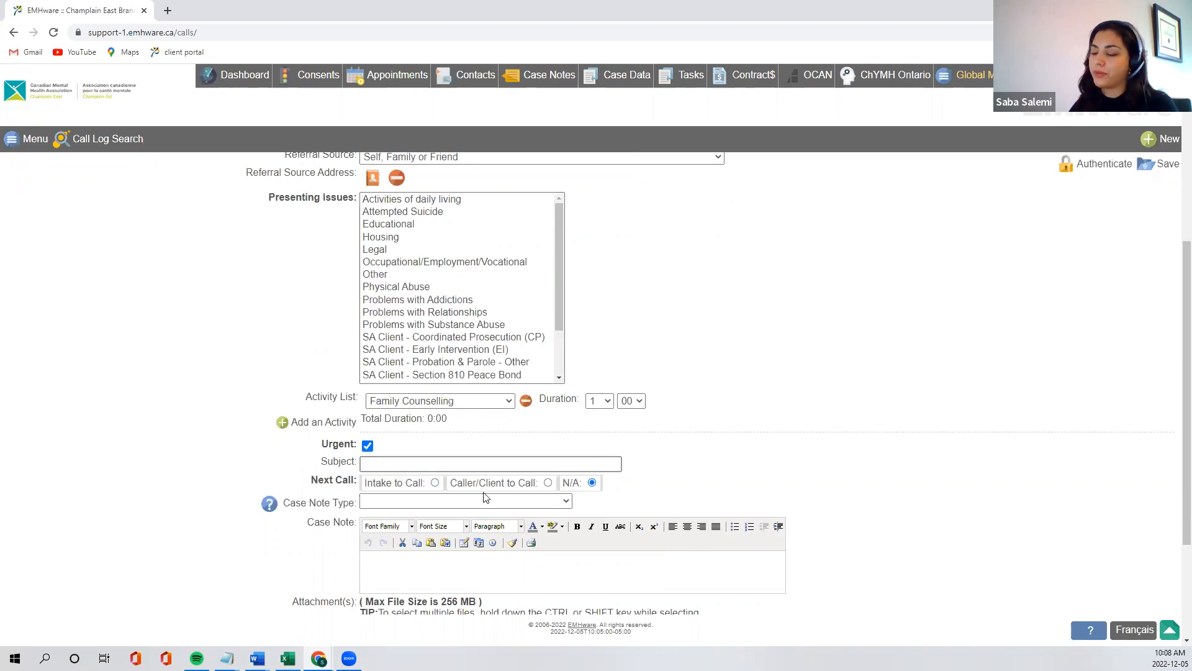
pyautogui.write('Test')
pyautogui.click(728, 404)
pyautogui.scroll(-2, 657, 498)
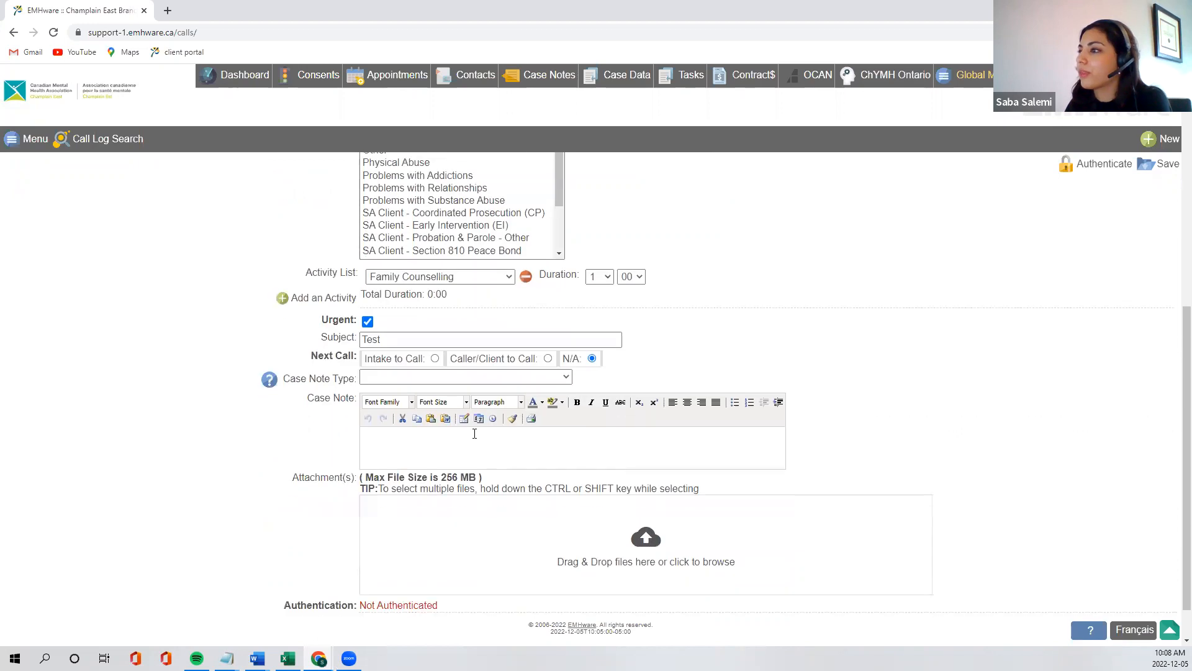
pyautogui.click(407, 358)
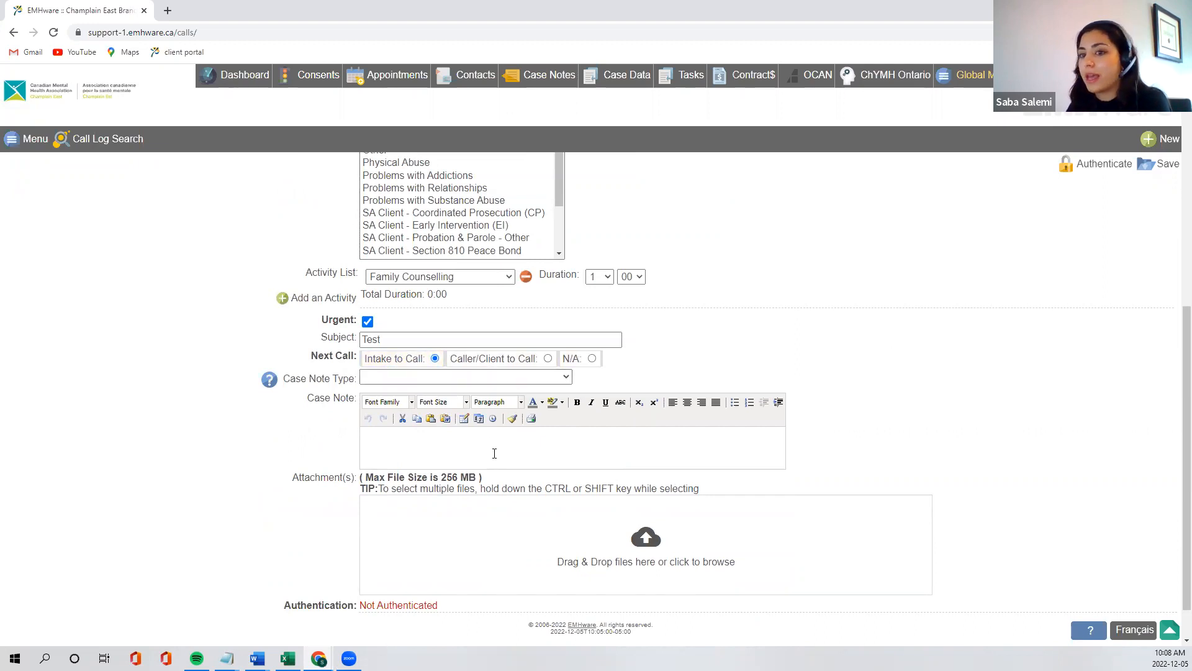
# Set the case note type to Contact Case Note and save the call
pyautogui.click(462, 377)
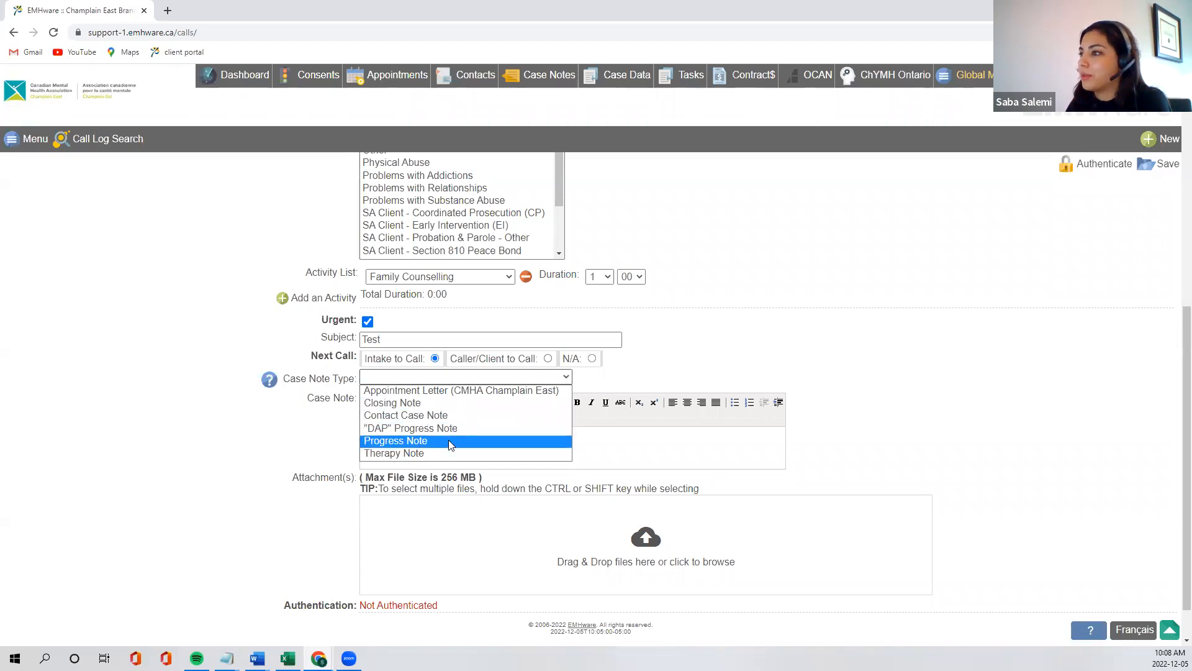
pyautogui.click(446, 415)
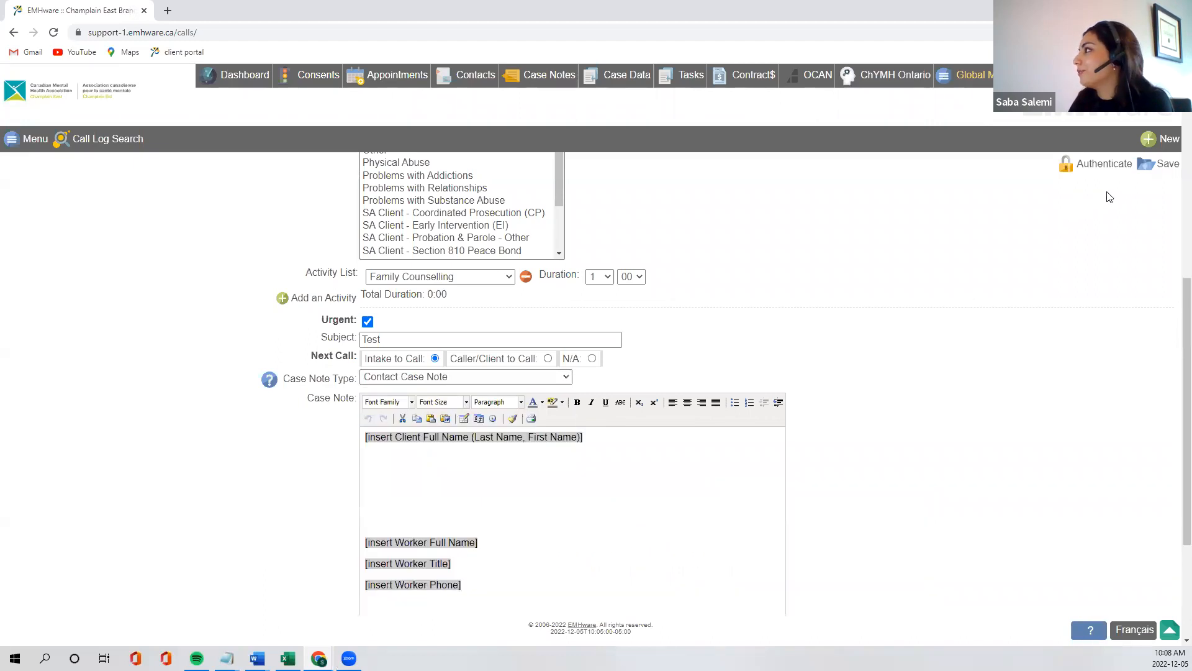
pyautogui.click(1149, 168)
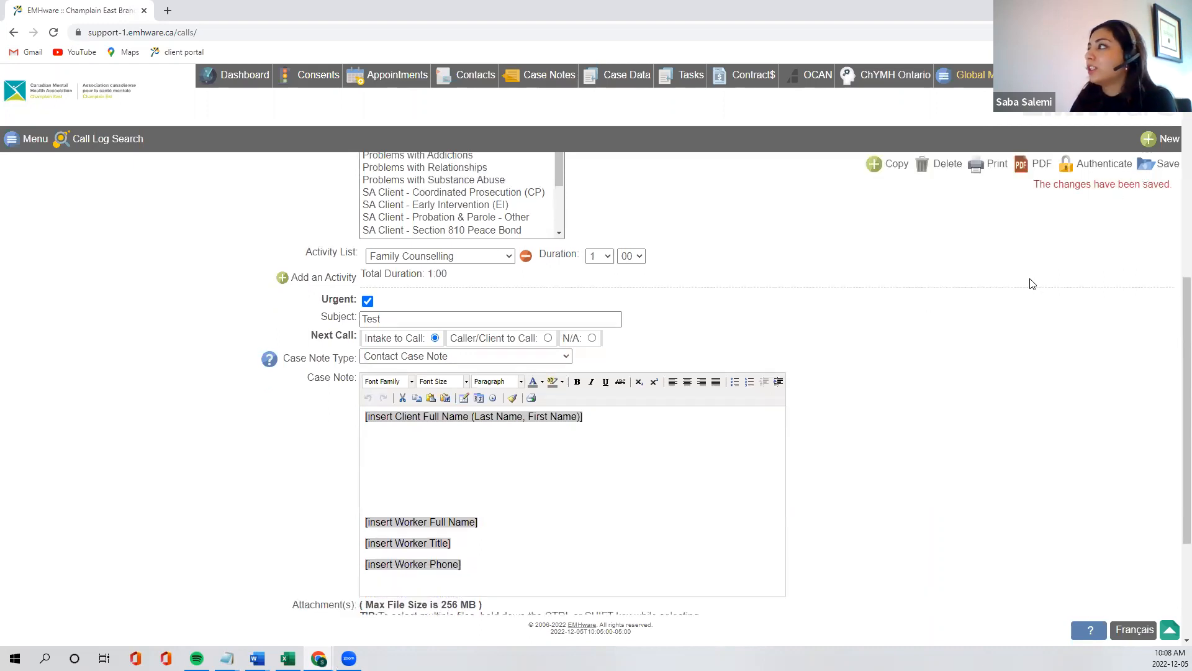
pyautogui.rightClick(980, 318)
pyautogui.click(931, 252)
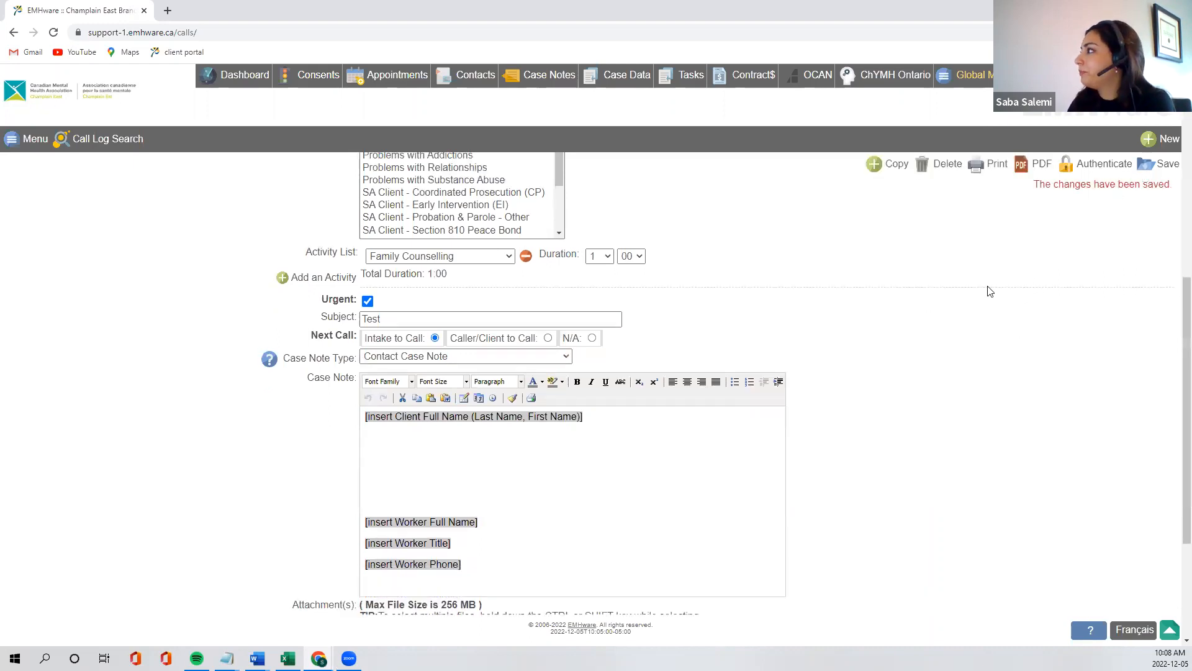
# Highlight the CallSet ID in the saved call's details to examine it
pyautogui.scroll(8, 1110, 237)
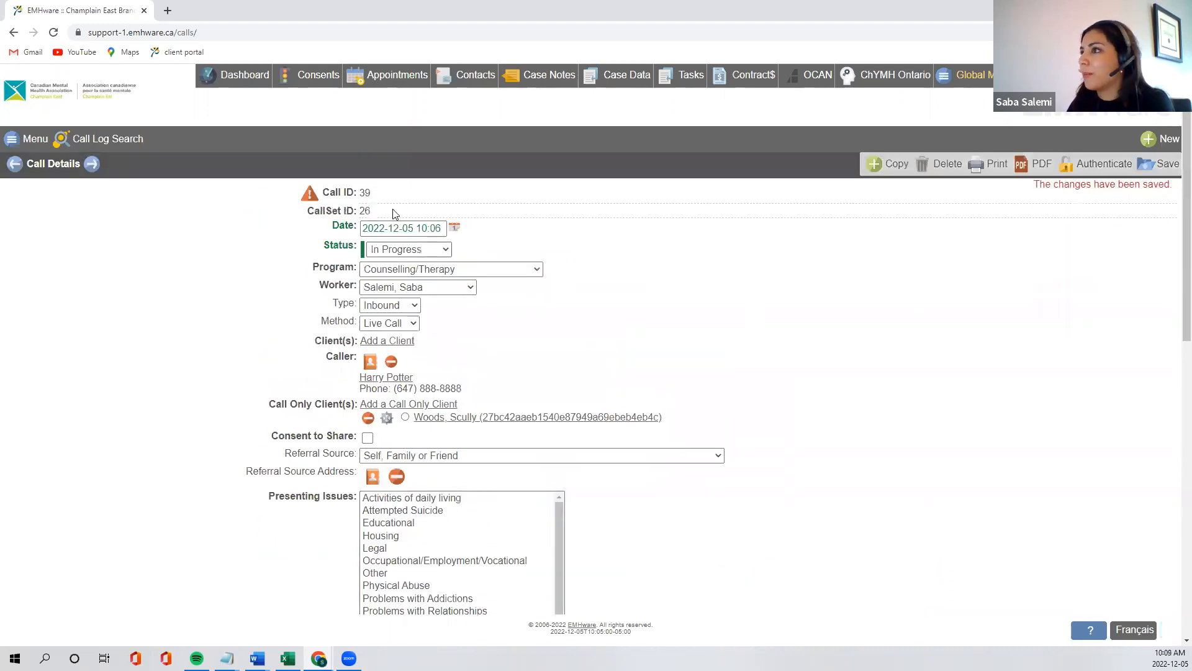
pyautogui.moveTo(374, 216); pyautogui.dragTo(314, 212)
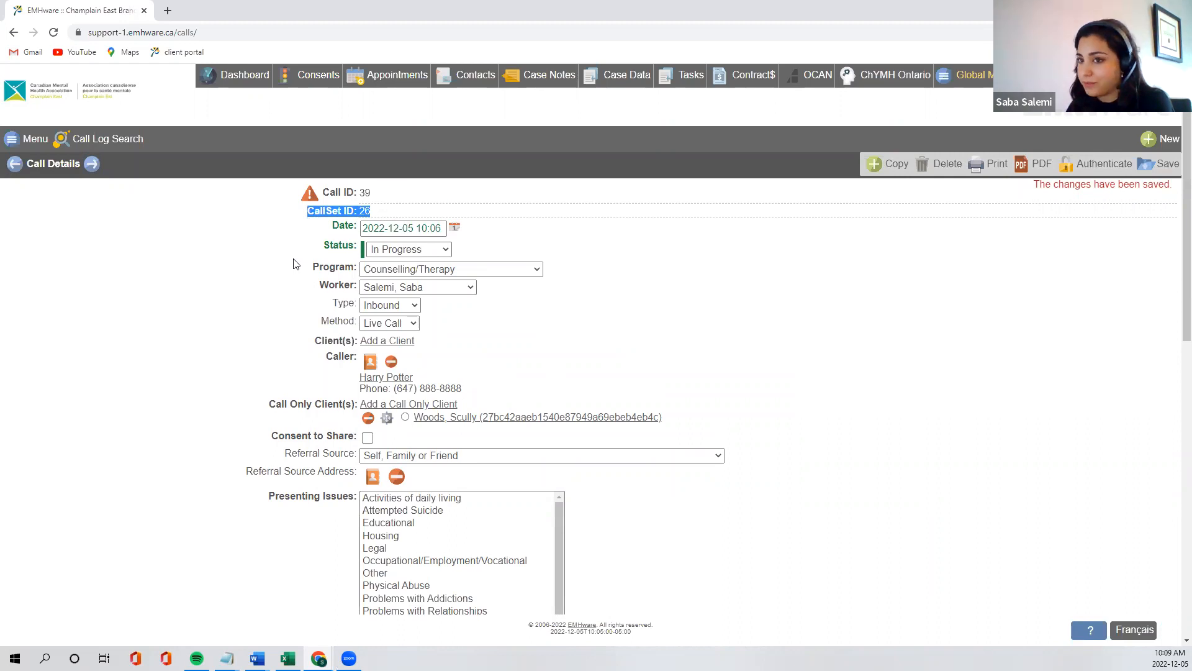
pyautogui.click(754, 291)
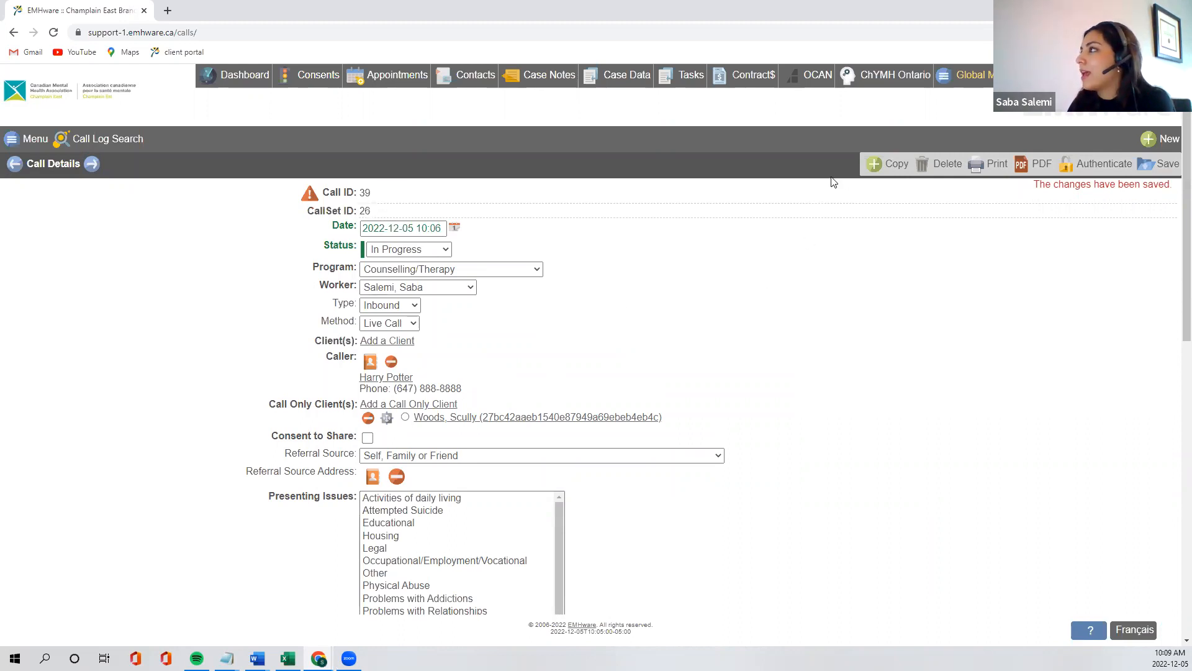
# Copy the saved call into a new one with status In Progress and program Counselling/Therapy
pyautogui.click(876, 166)
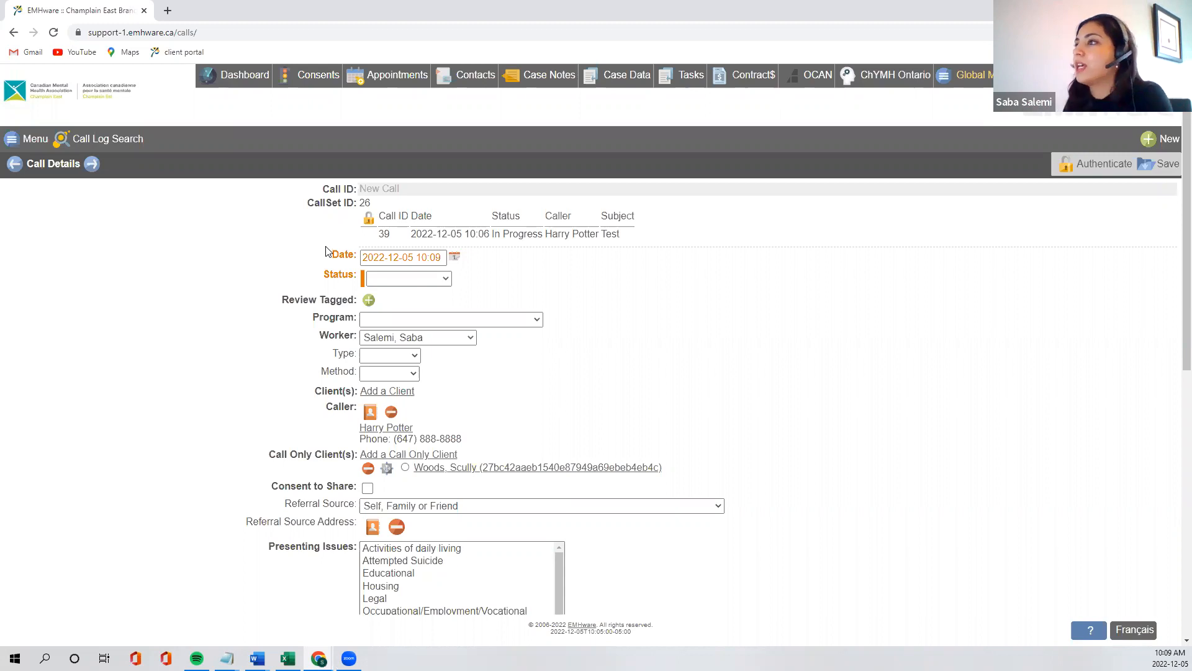
pyautogui.click(408, 278)
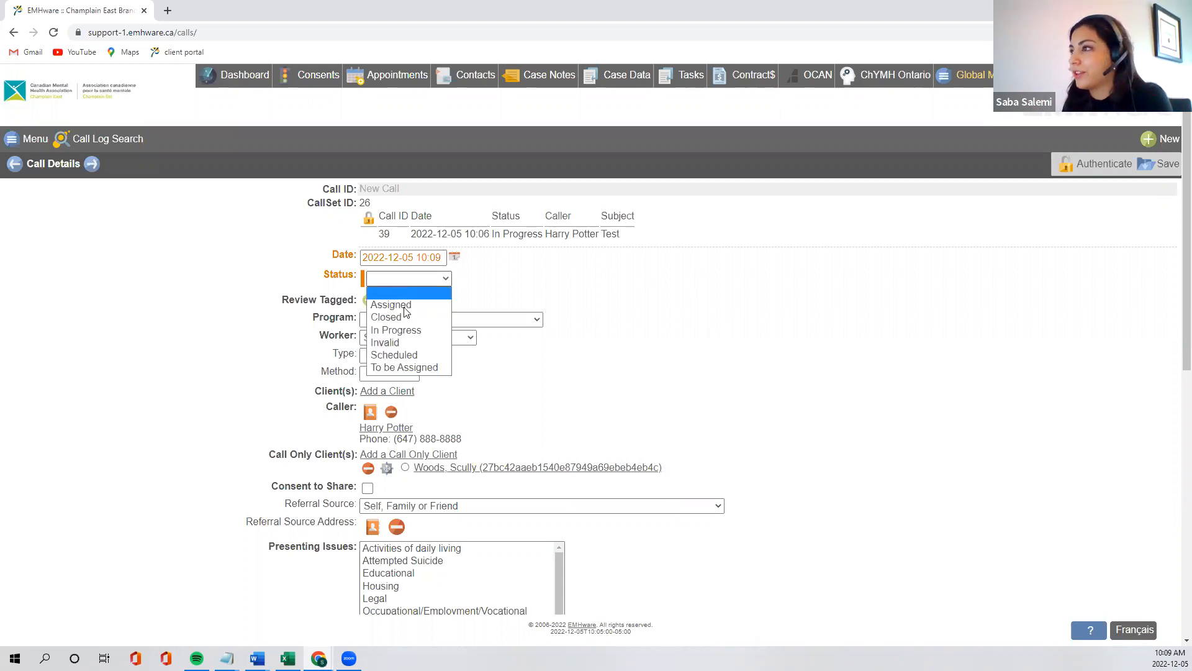
pyautogui.click(429, 330)
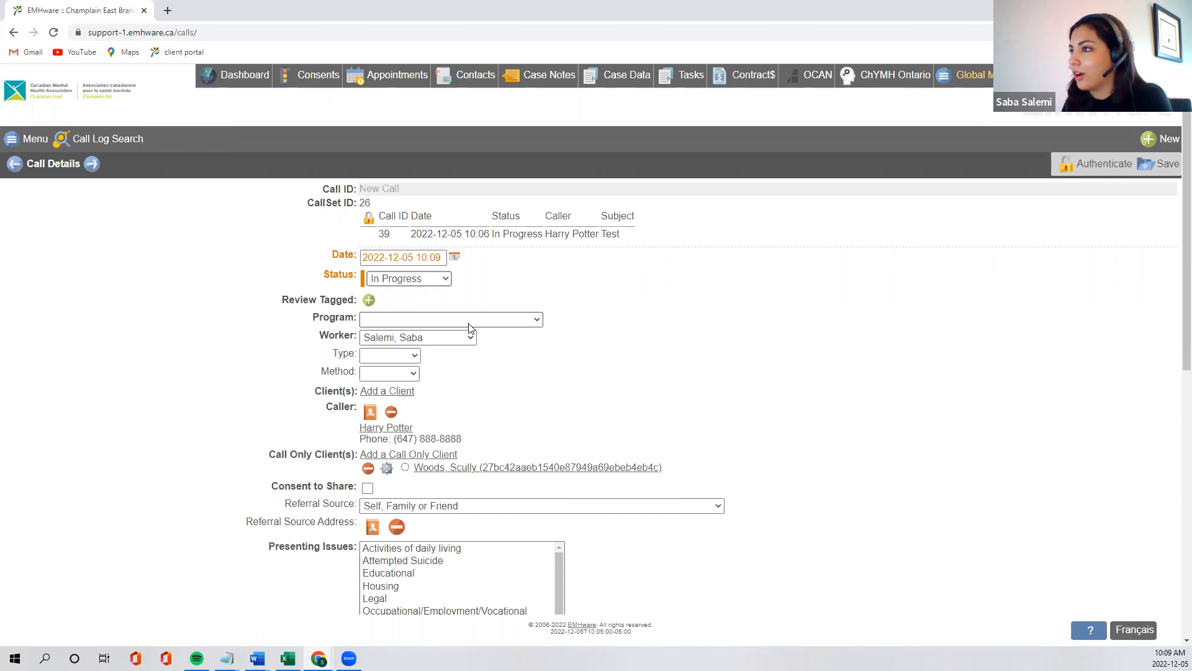
pyautogui.click(469, 320)
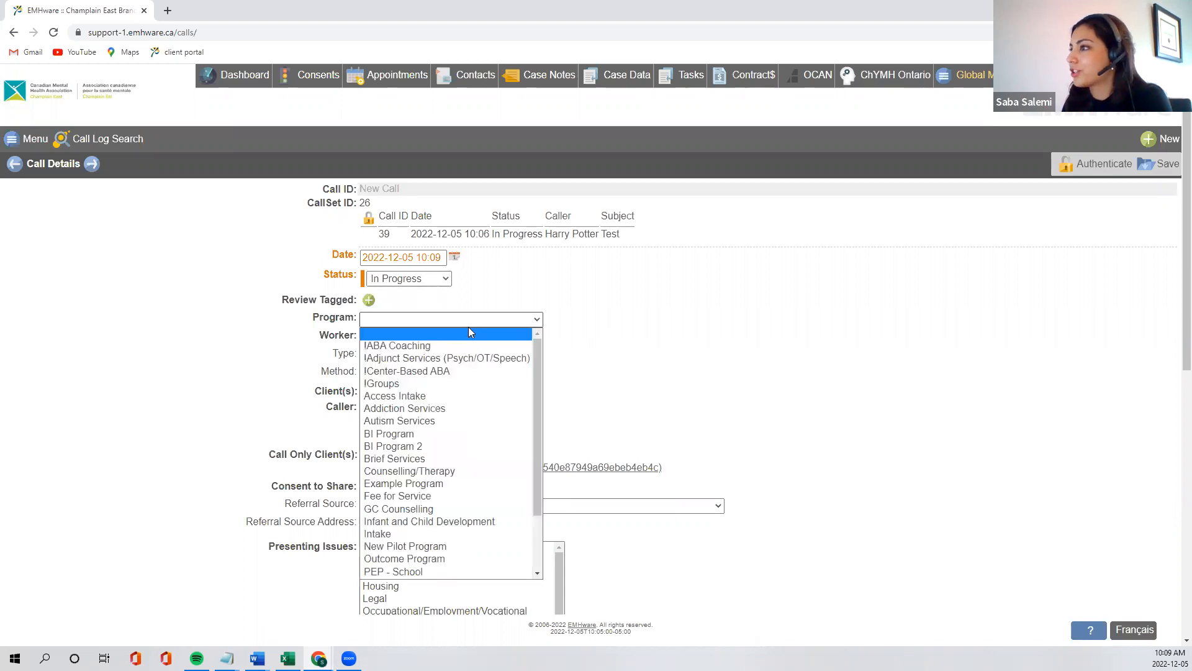
pyautogui.click(459, 471)
# Set the copied call's type to Outbound and its method to Live Call
pyautogui.click(409, 359)
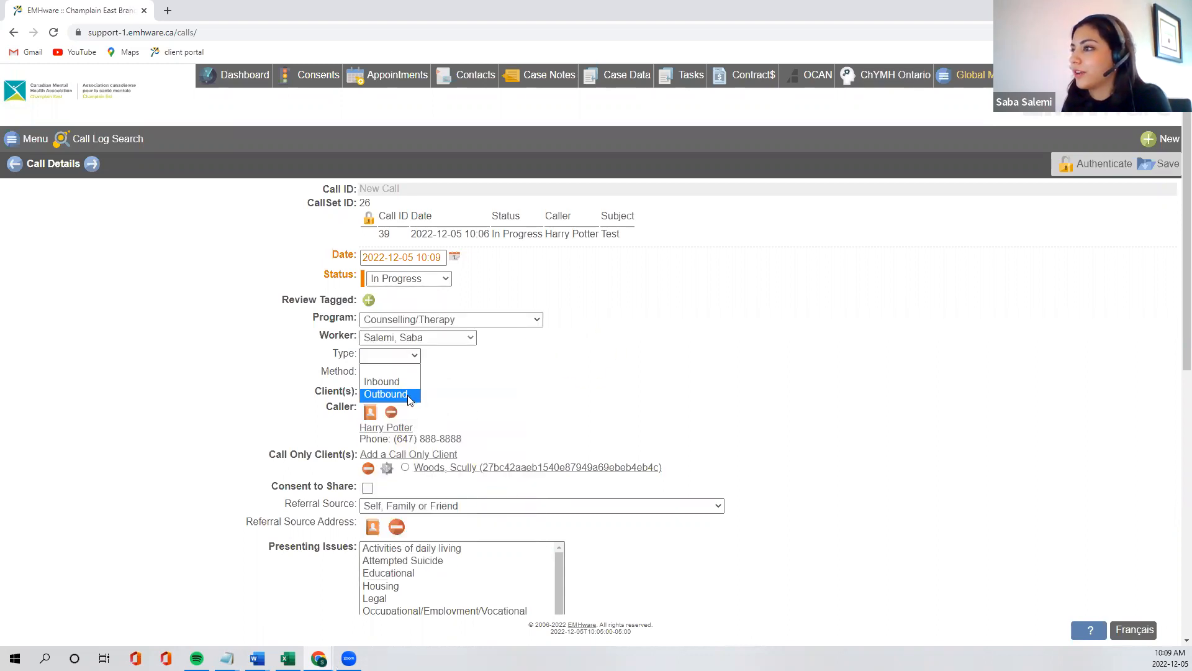
pyautogui.click(408, 395)
pyautogui.click(402, 373)
pyautogui.click(401, 425)
# Set the copied call's activity to Family Counselling with a duration of 15 minutes
pyautogui.scroll(-1, 482, 406)
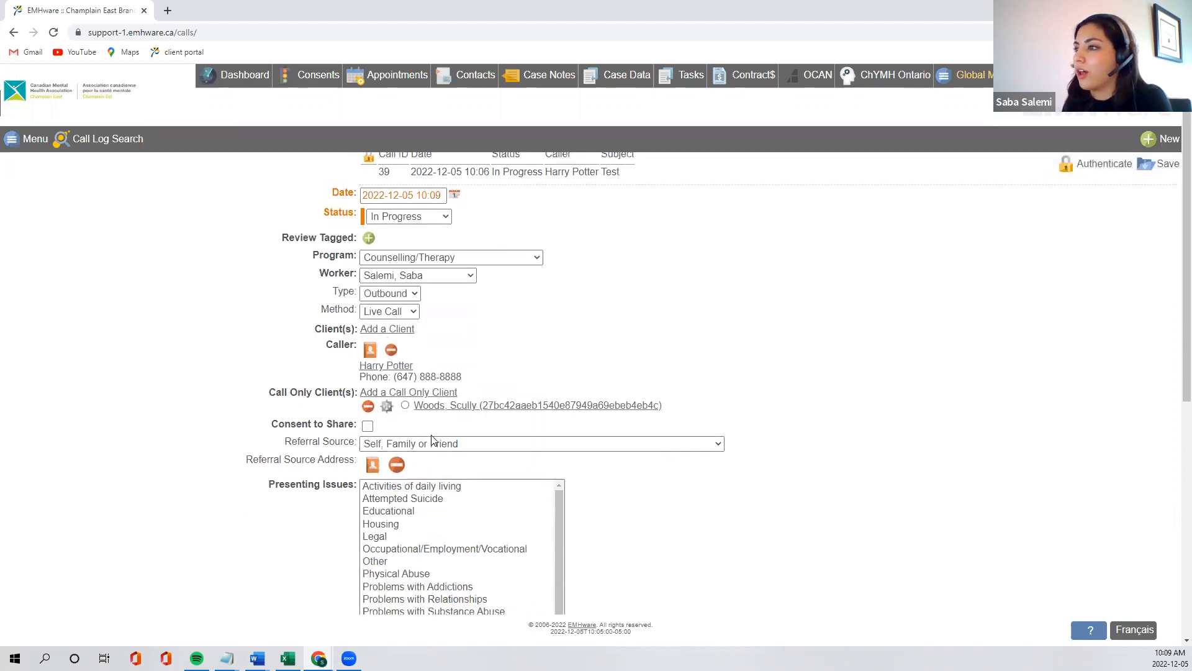
pyautogui.scroll(-2, 432, 437)
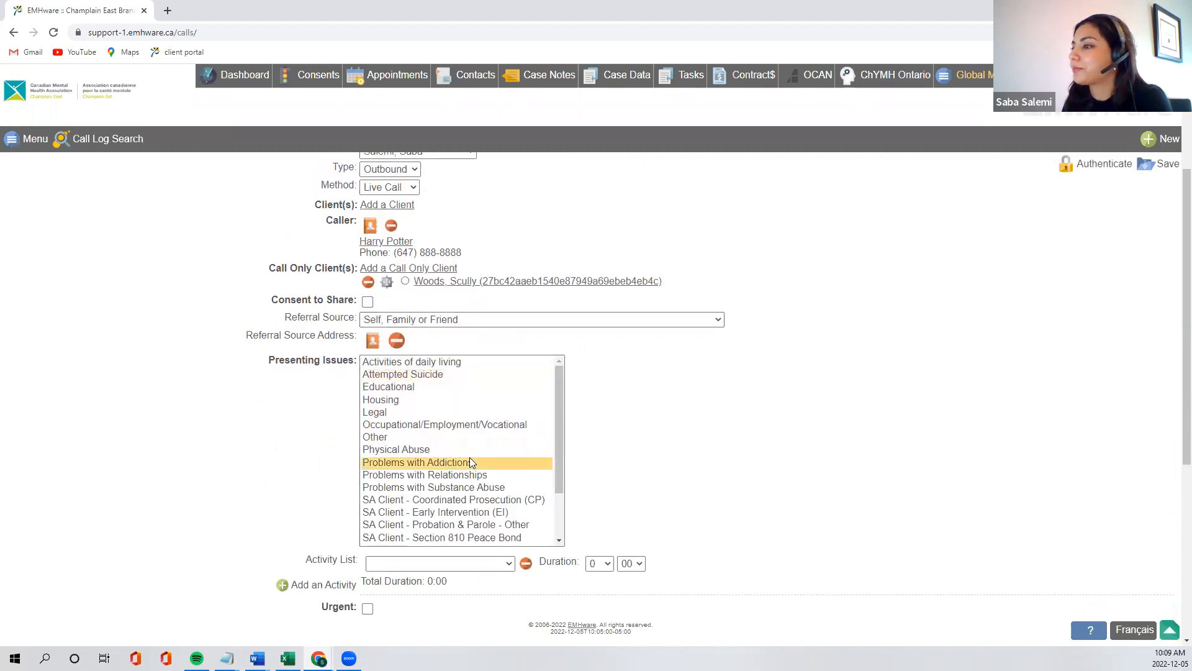
pyautogui.click(478, 563)
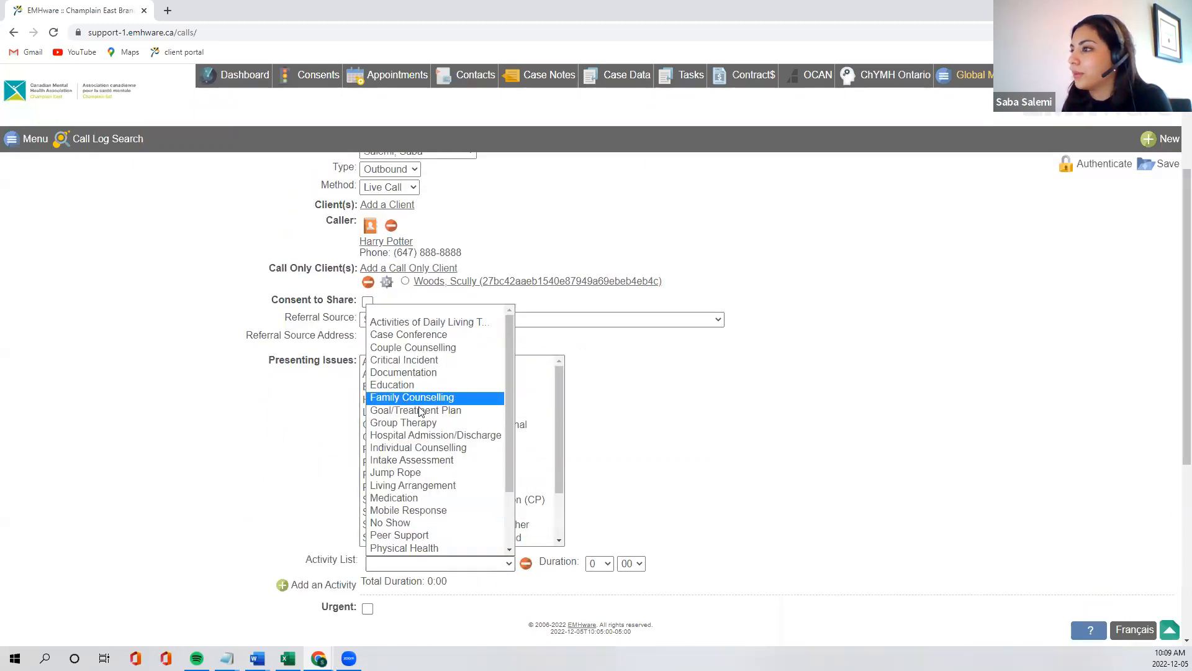
pyautogui.click(411, 395)
pyautogui.click(637, 570)
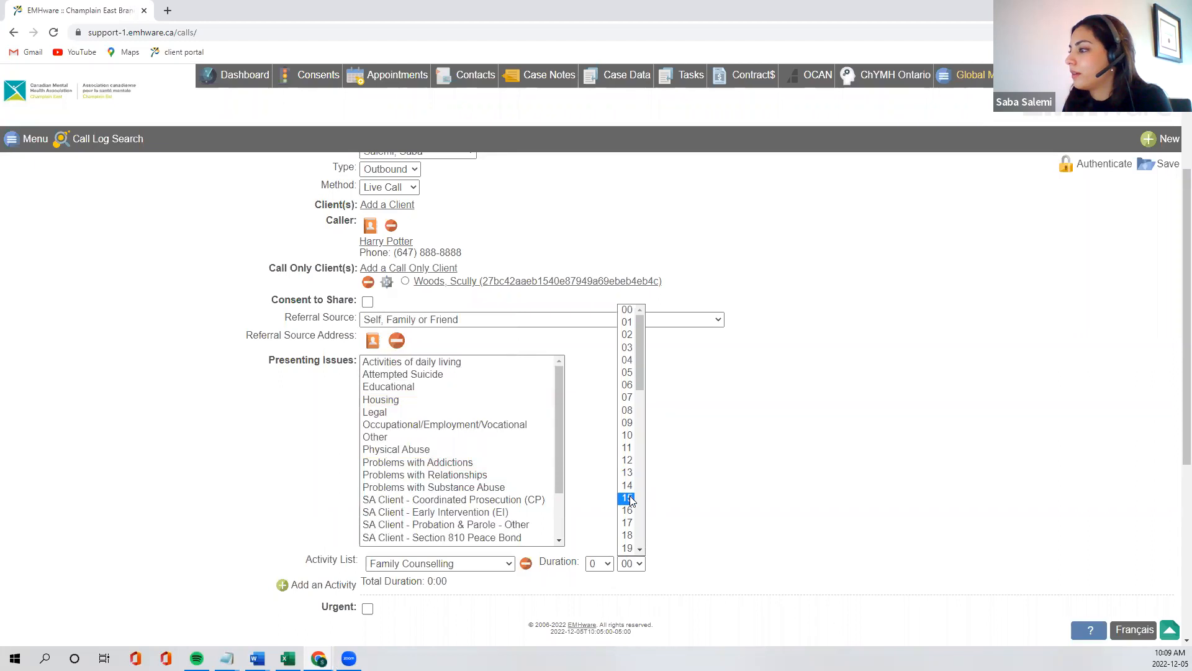
pyautogui.click(627, 501)
# Set the copied call's next call to Caller/Client to Call and save it
pyautogui.scroll(-3, 666, 481)
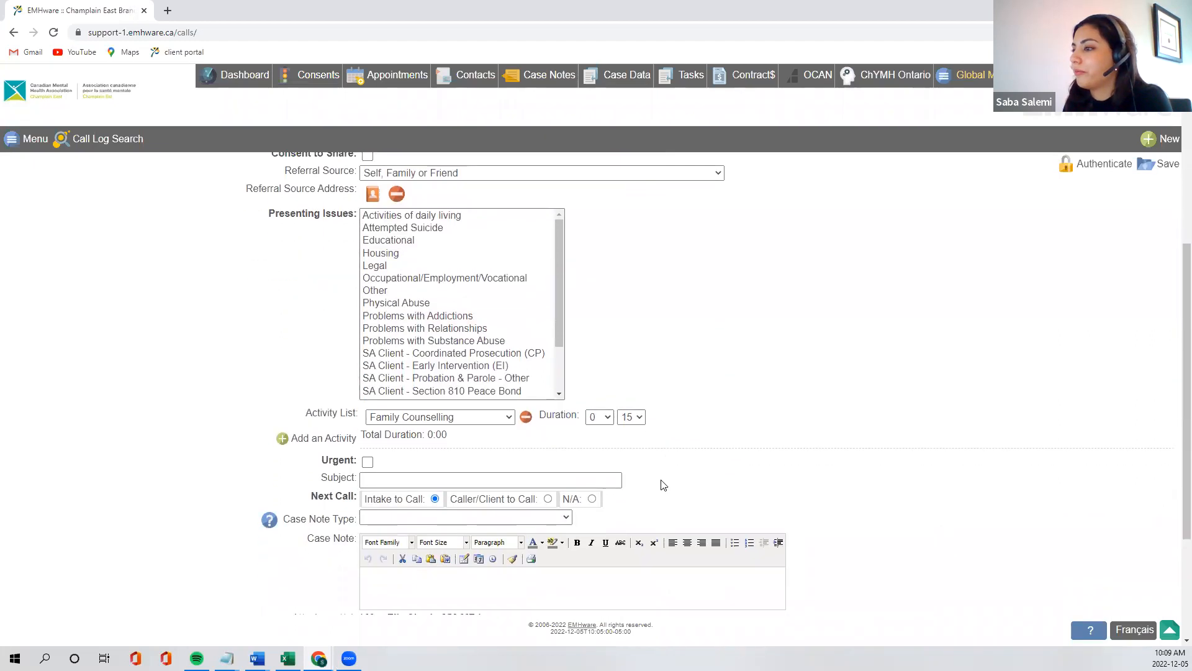
pyautogui.click(497, 459)
pyautogui.click(558, 476)
pyautogui.click(473, 521)
pyautogui.click(1156, 165)
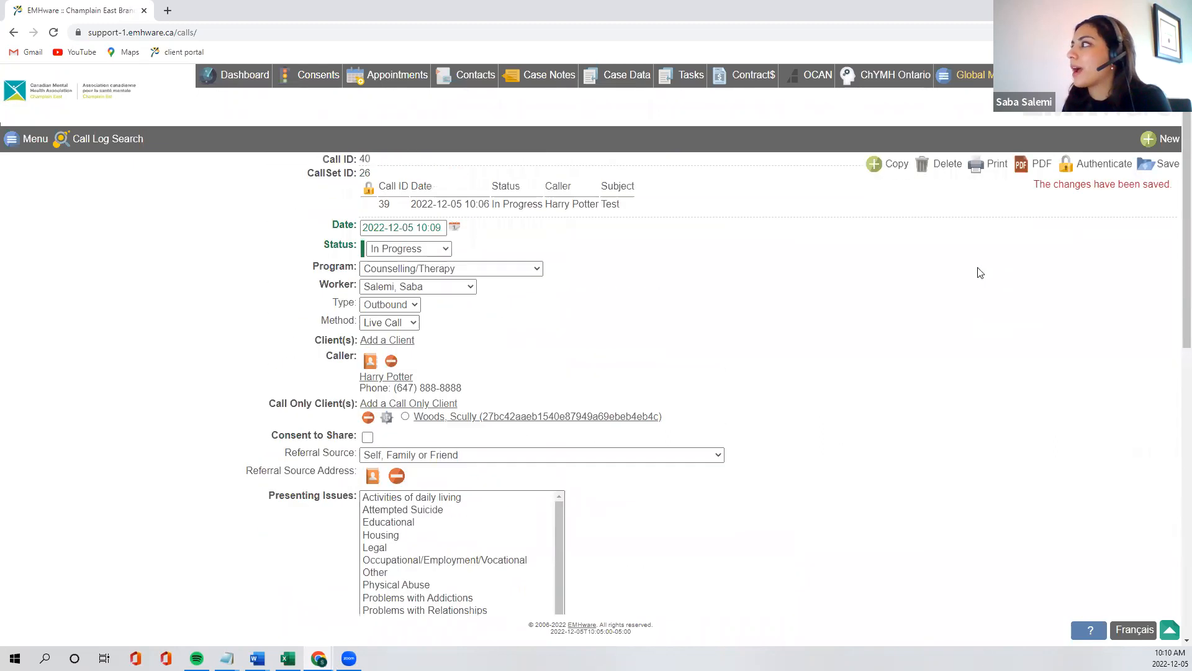
# Search the call log for all calls with CallSet 26
pyautogui.click(127, 144)
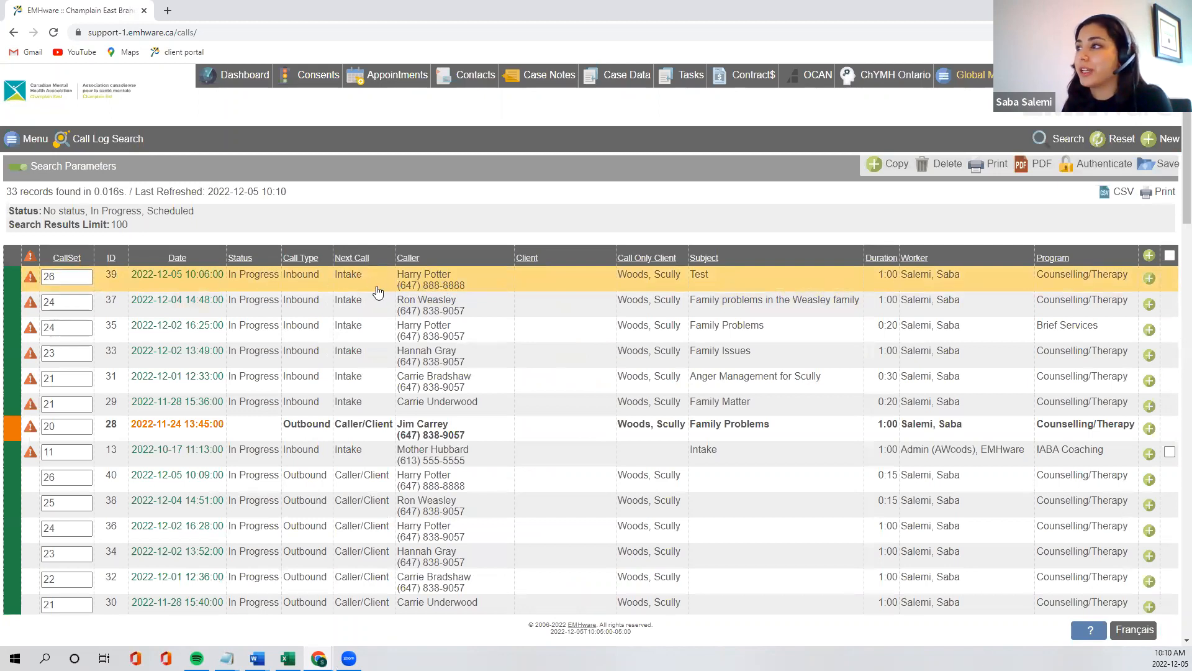
pyautogui.click(20, 169)
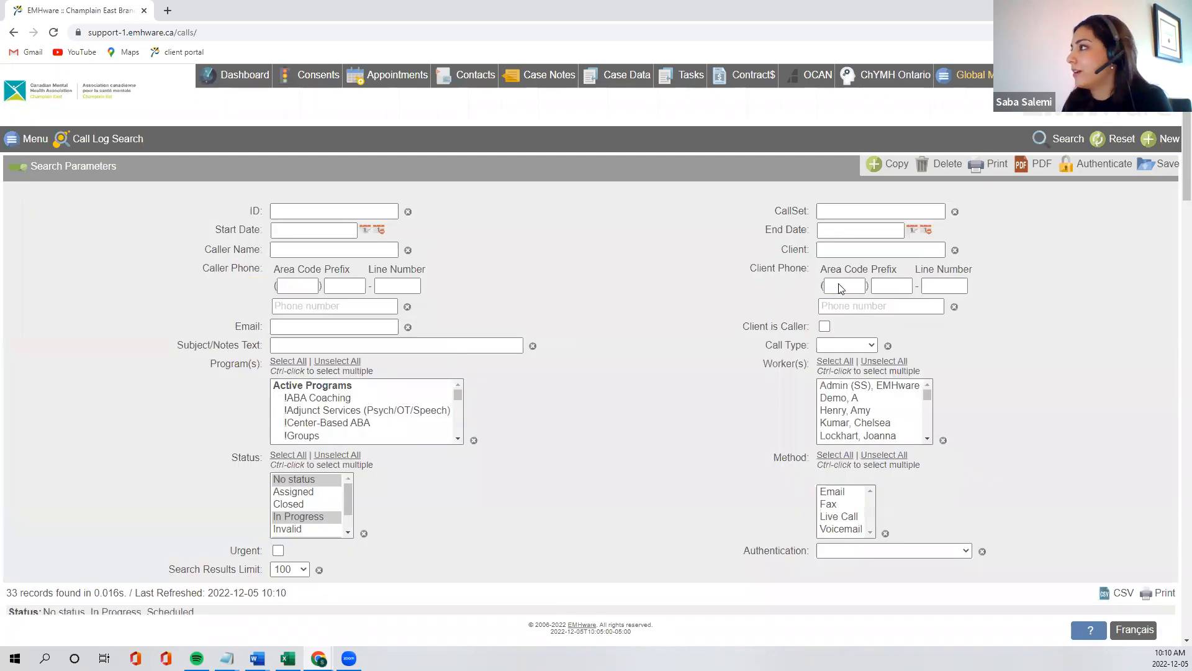
pyautogui.click(856, 215)
pyautogui.write('26')
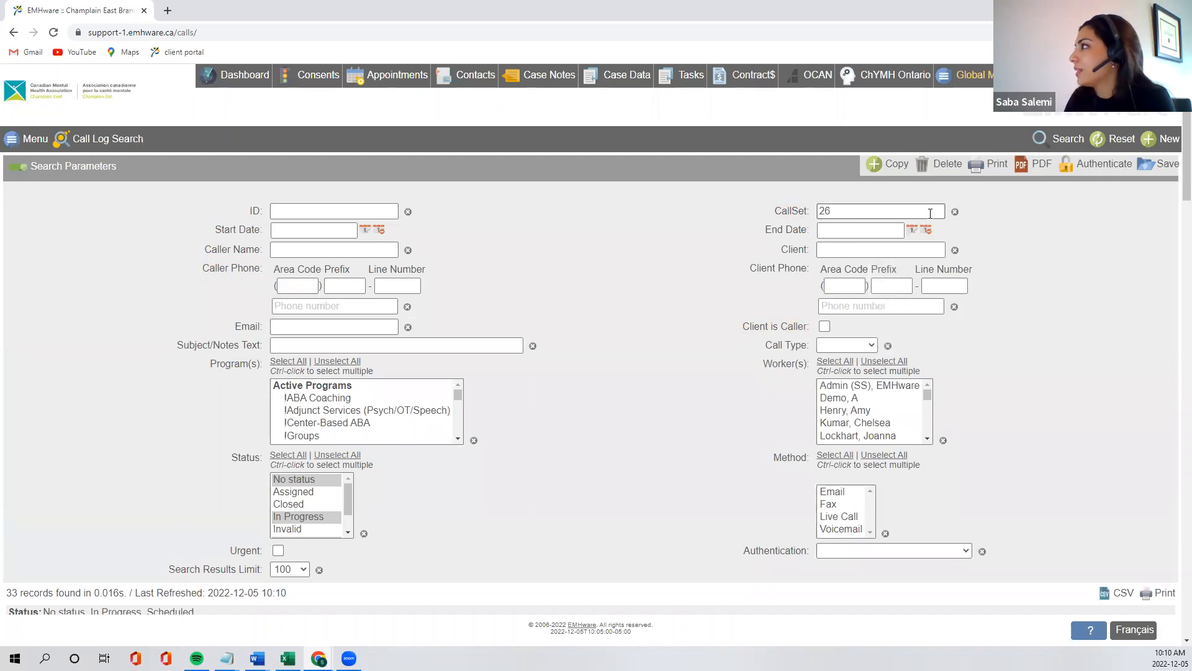
pyautogui.press('BackSpace')
pyautogui.press('BackSpace')
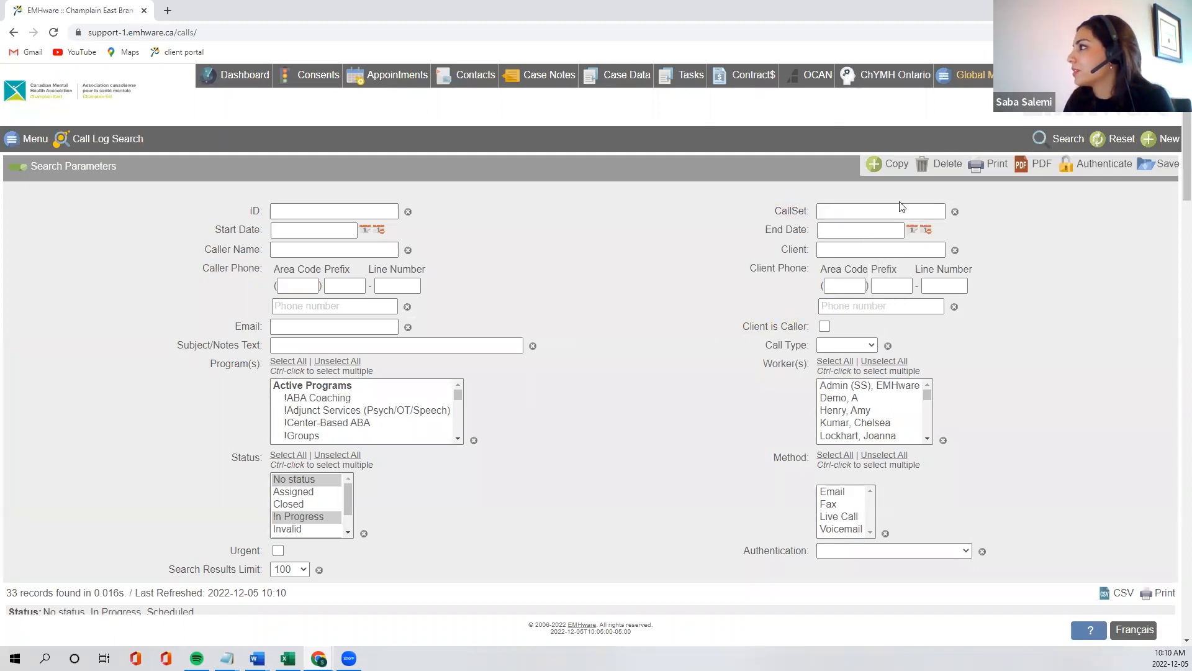
pyautogui.write('26')
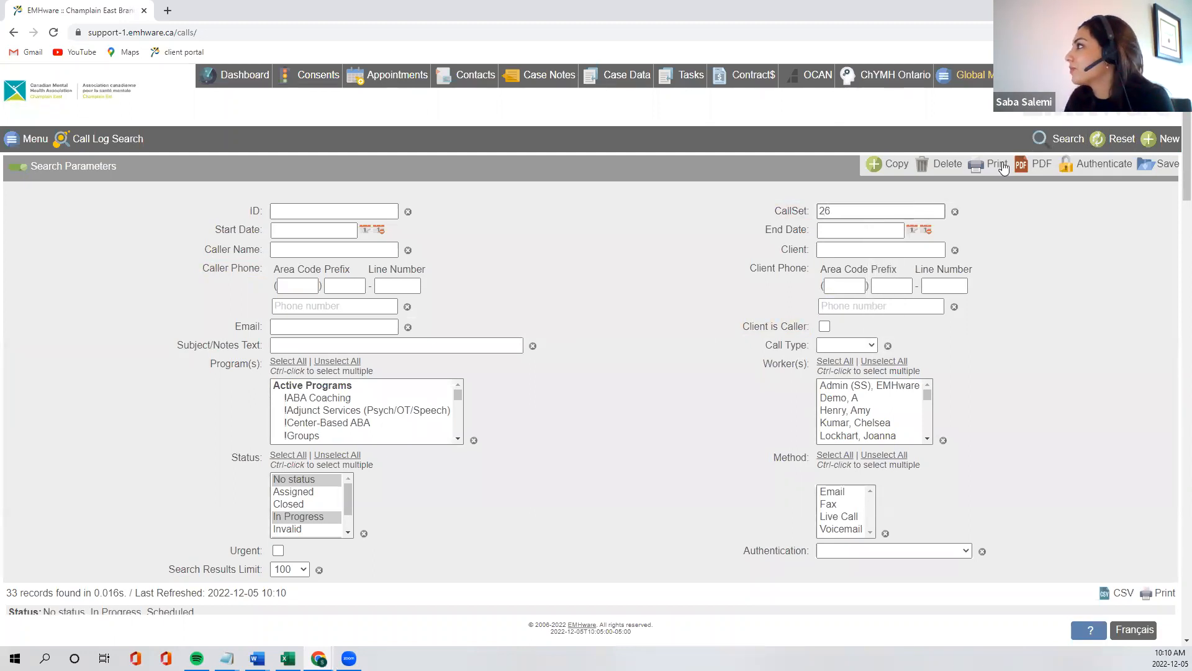
pyautogui.click(1066, 139)
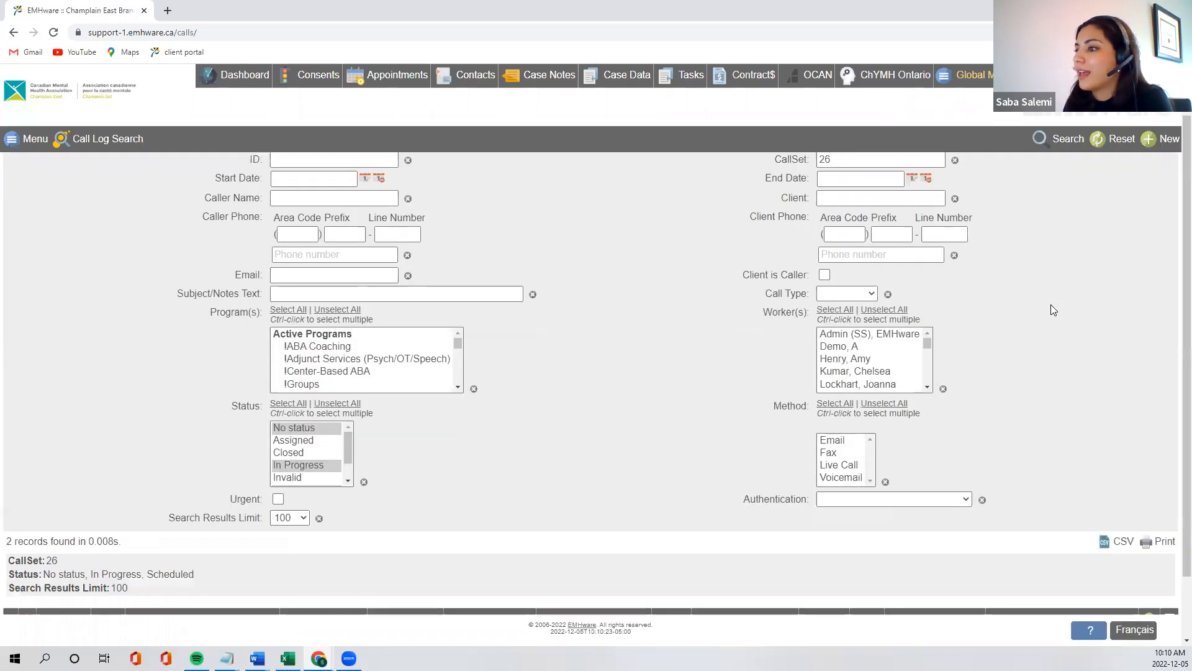
pyautogui.scroll(-2, 1054, 310)
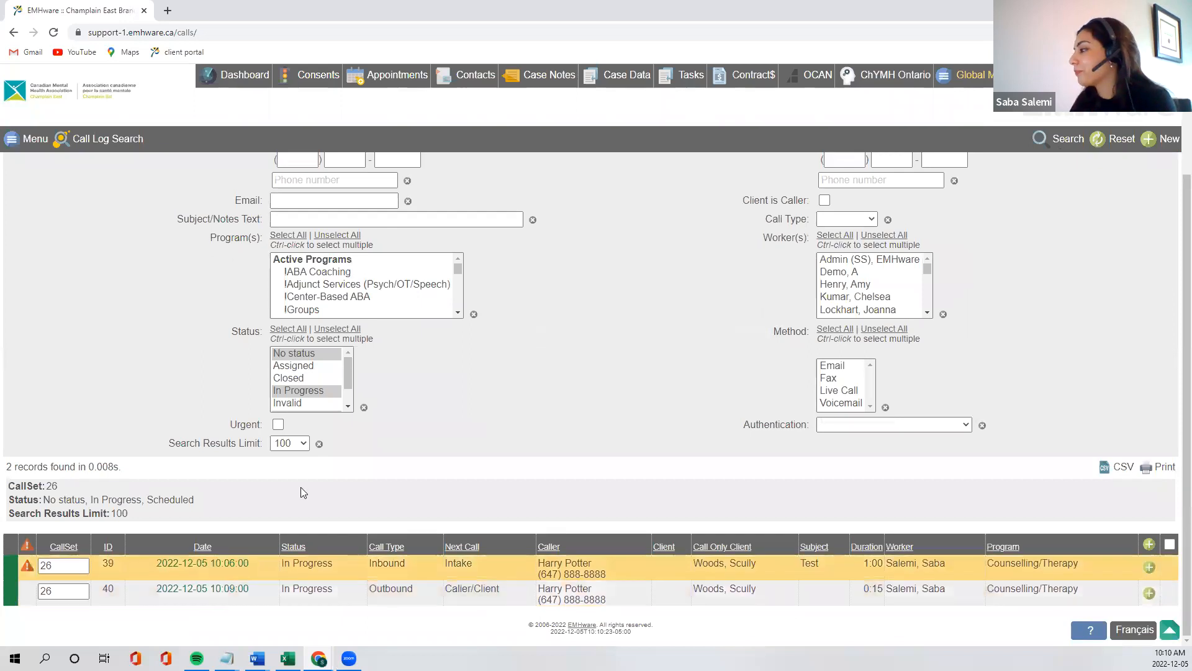
# Rerun the call log search without the CallSet filter and examine the listed calls
pyautogui.click(1066, 144)
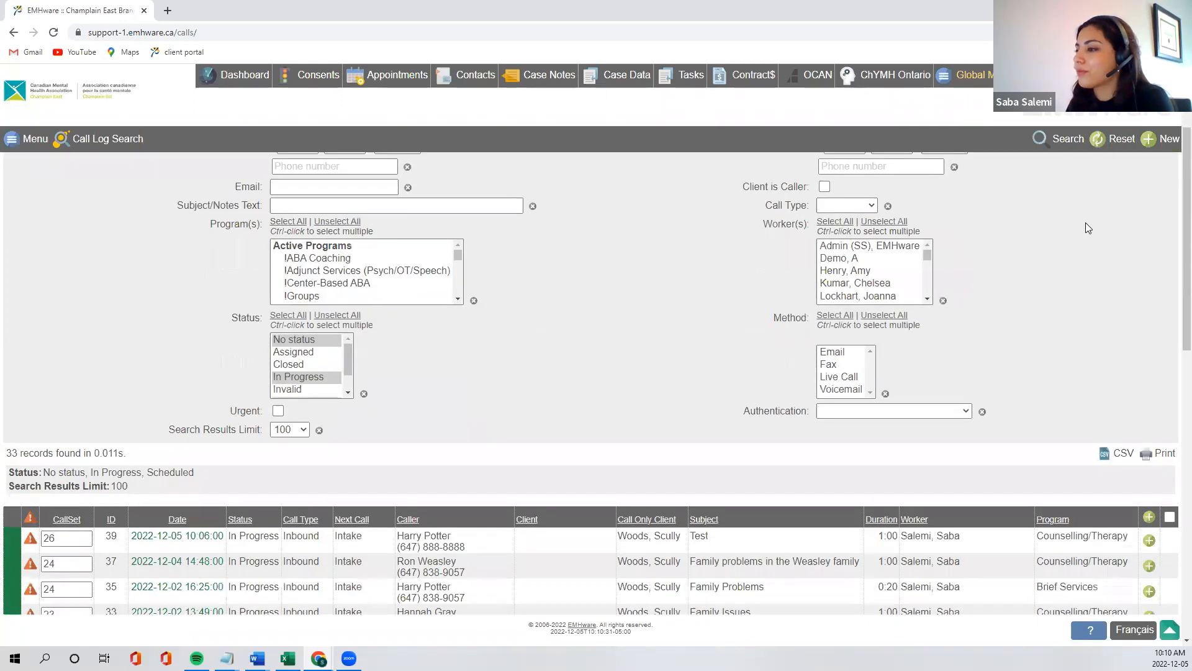
pyautogui.scroll(-3, 1086, 223)
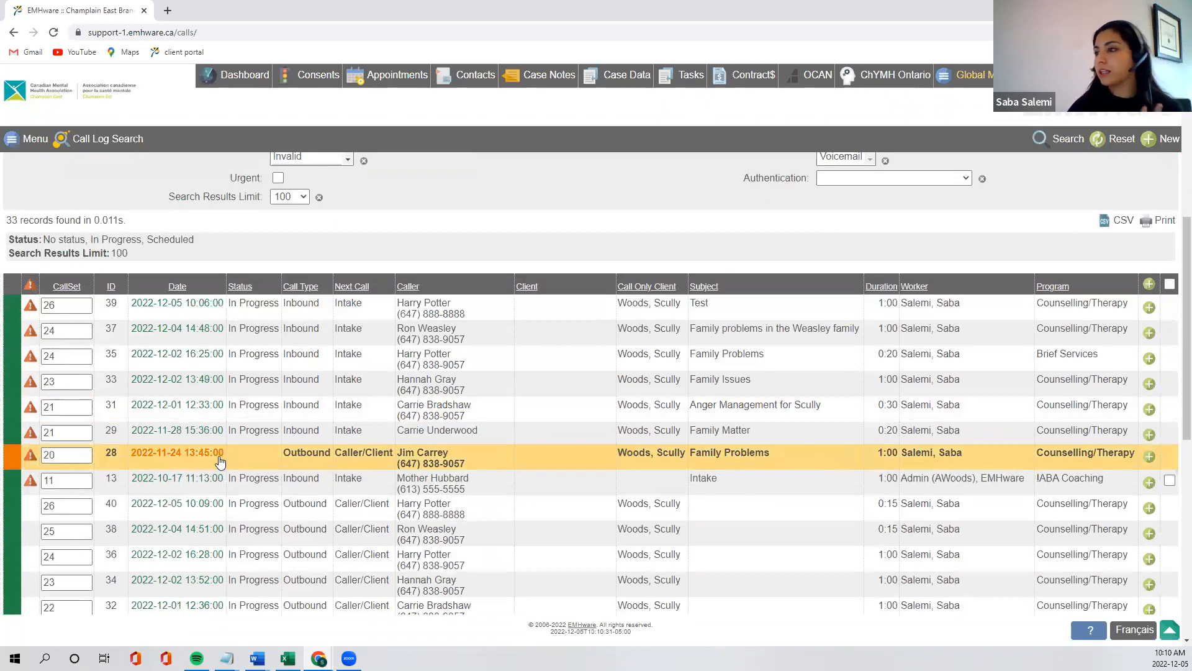
# Open the outbound call dated 2022-11-24 from the results and return to the call list
pyautogui.click(244, 460)
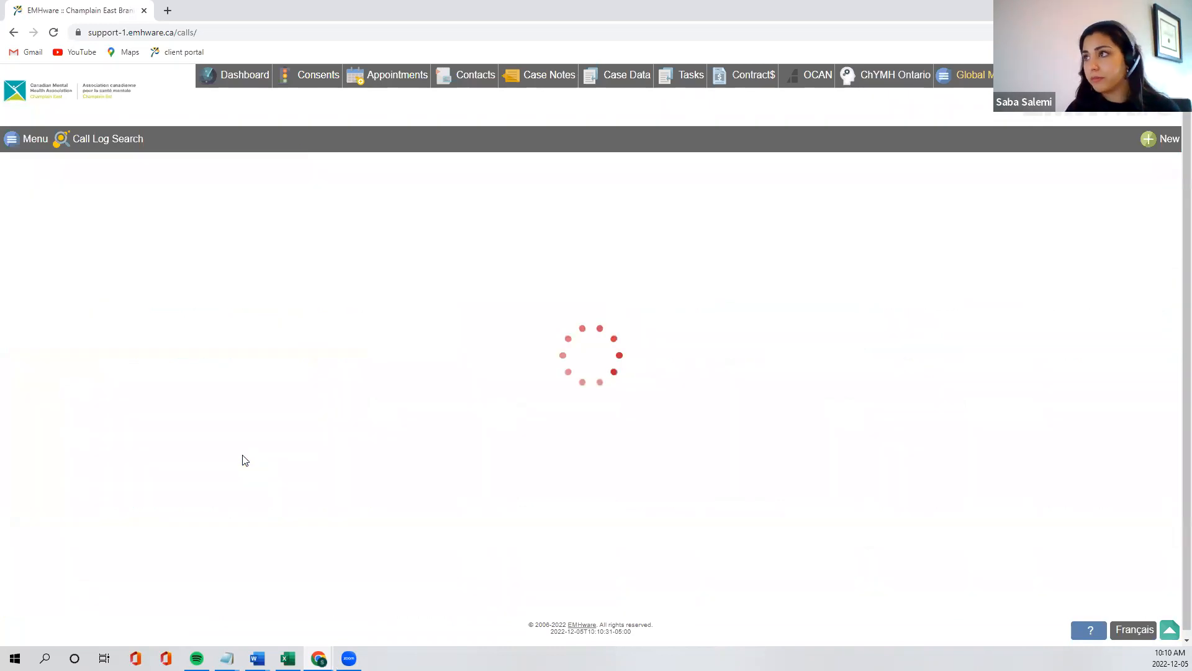
pyautogui.click(107, 140)
pyautogui.scroll(-3, 247, 444)
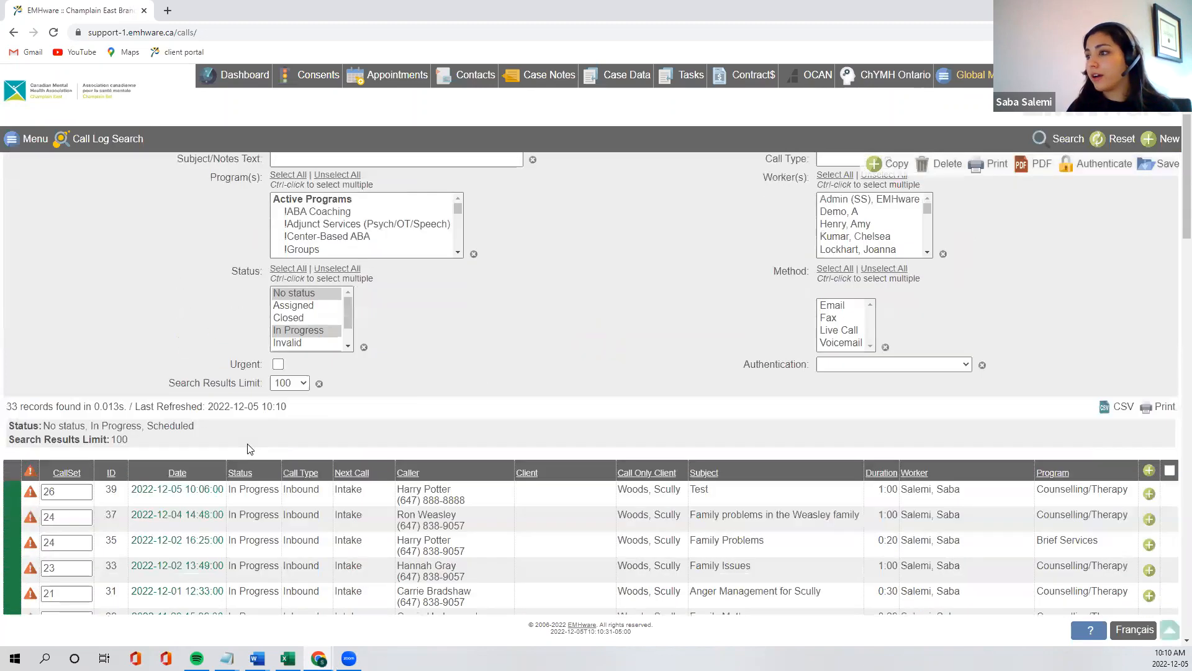
pyautogui.scroll(-3, 247, 449)
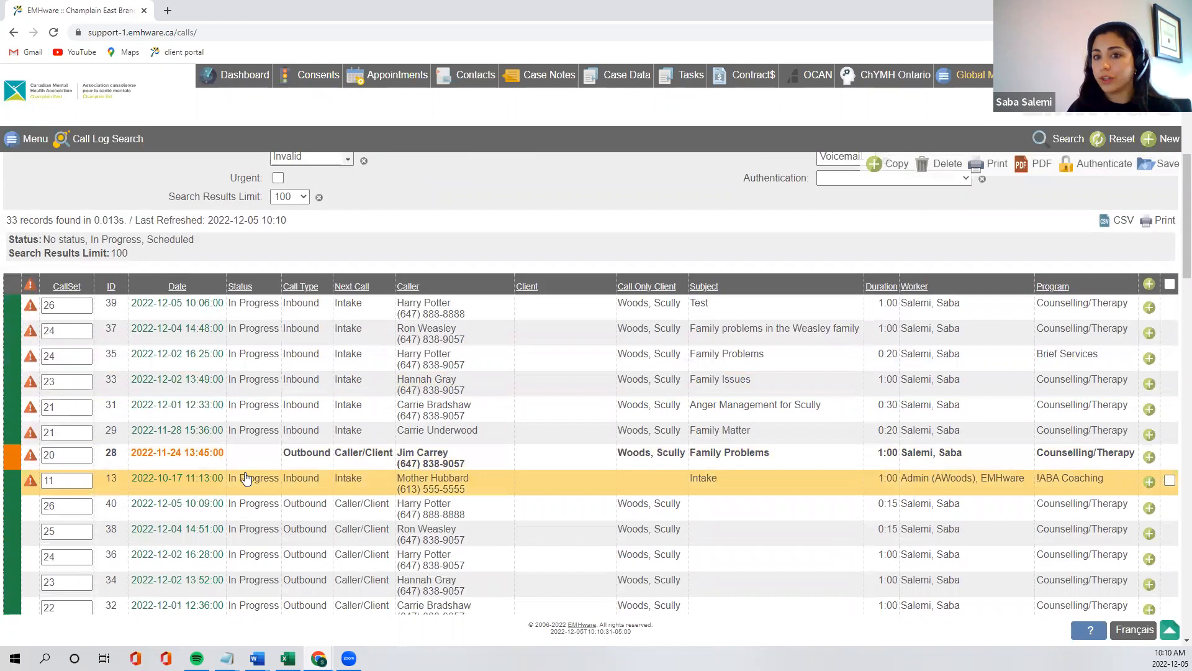
pyautogui.scroll(-1, 233, 565)
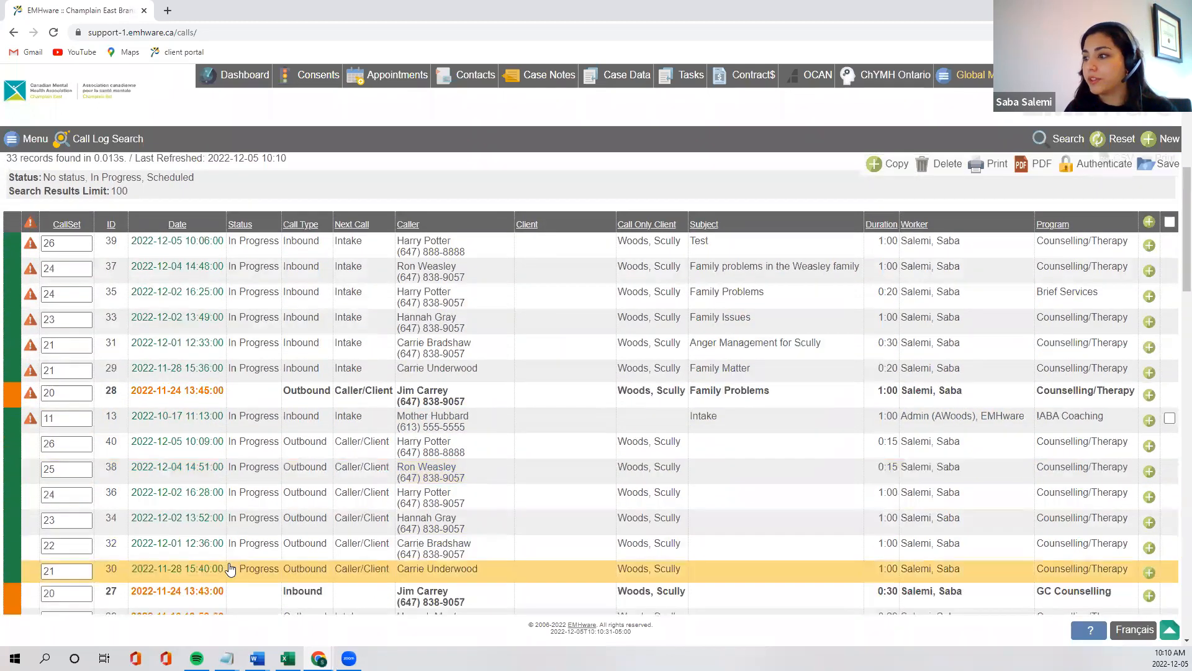
pyautogui.click(229, 569)
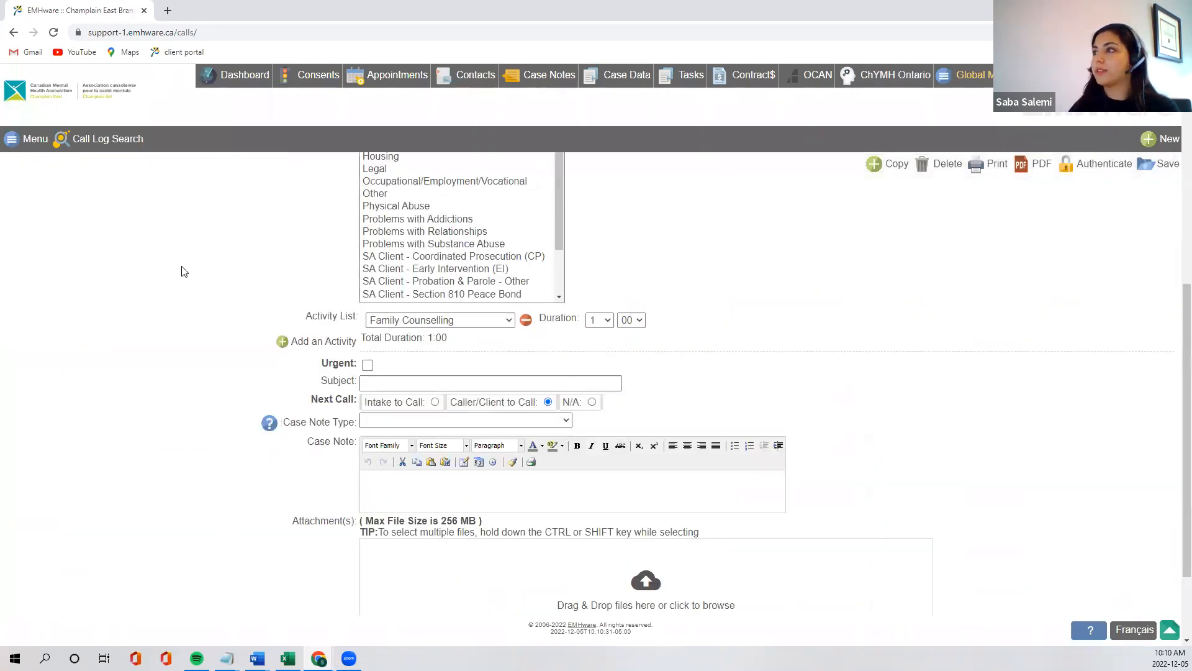
pyautogui.scroll(5, 183, 270)
pyautogui.click(93, 139)
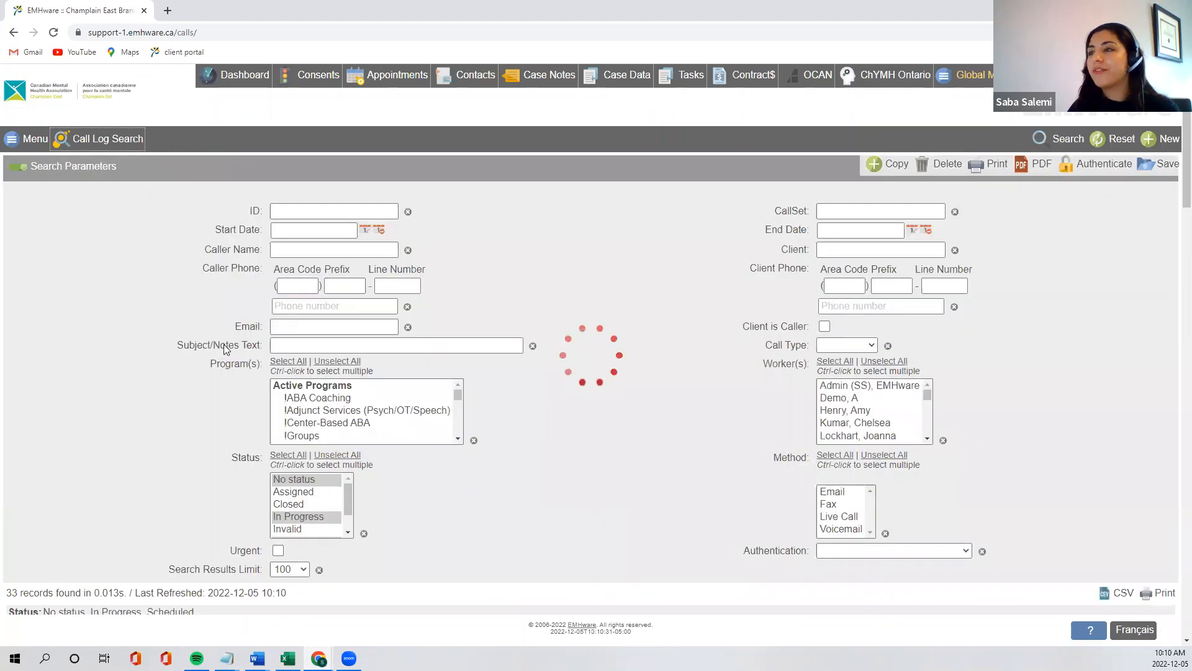
pyautogui.scroll(-5, 230, 390)
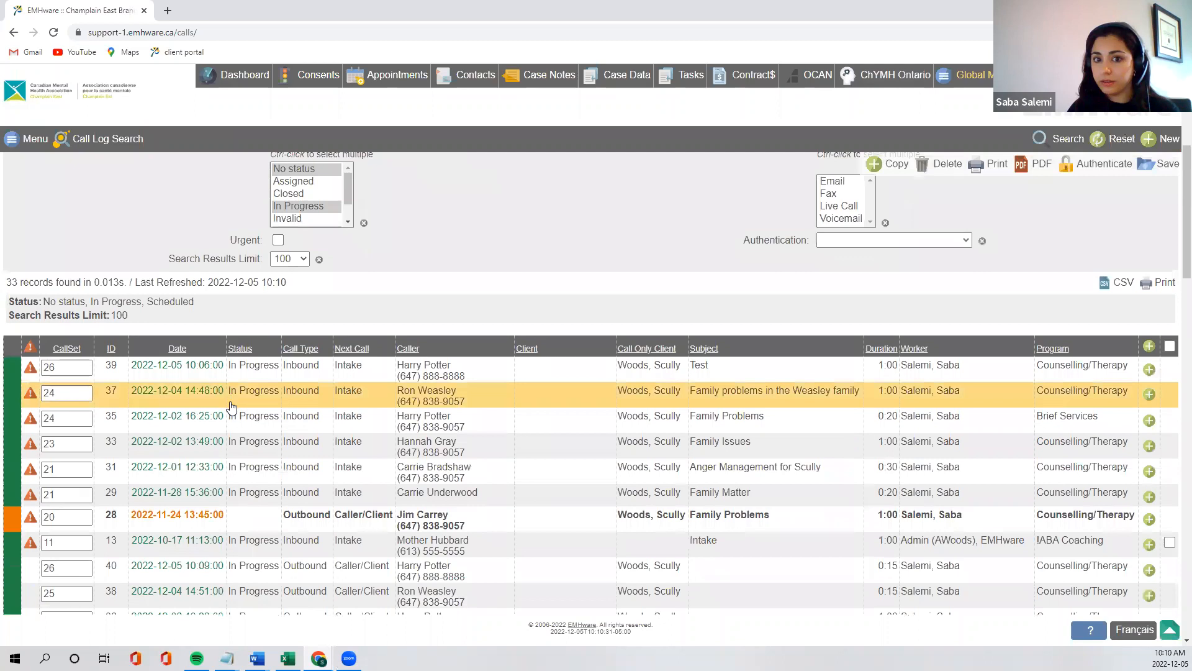
pyautogui.scroll(-3, 233, 411)
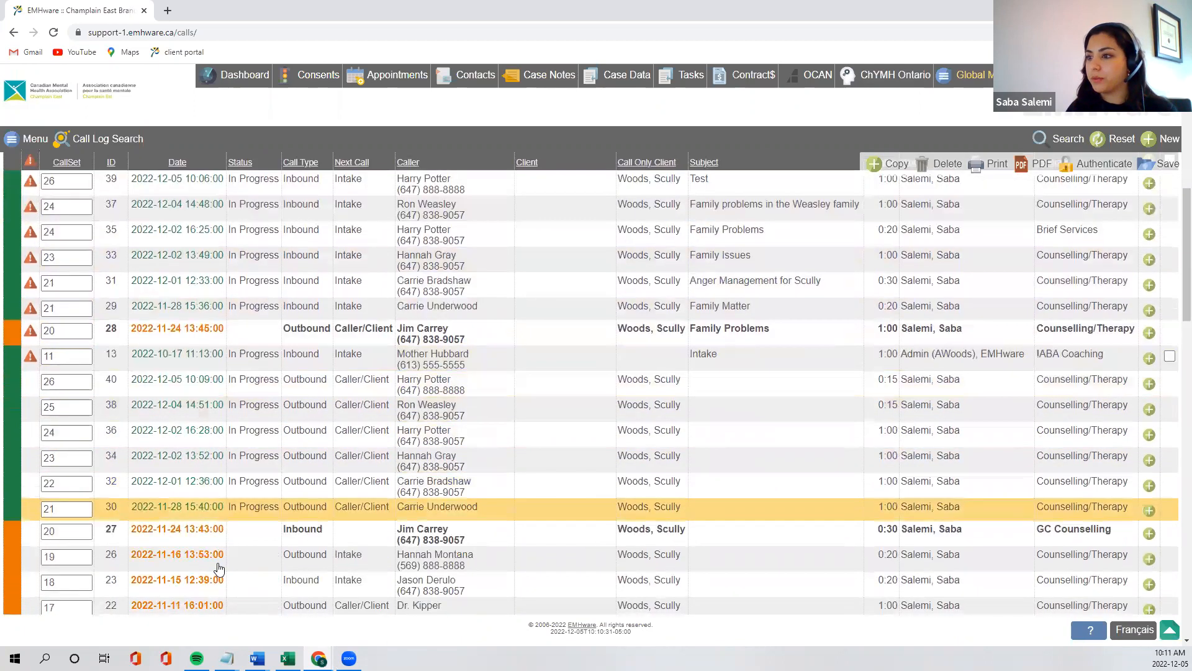
pyautogui.click(216, 569)
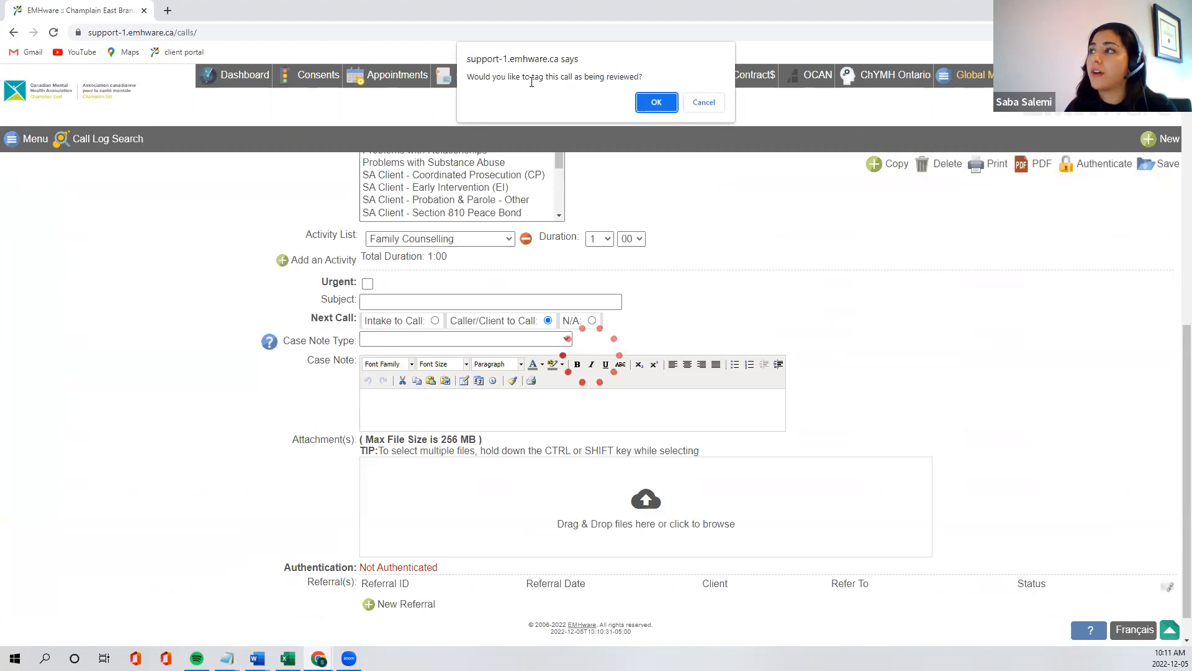
pyautogui.click(656, 102)
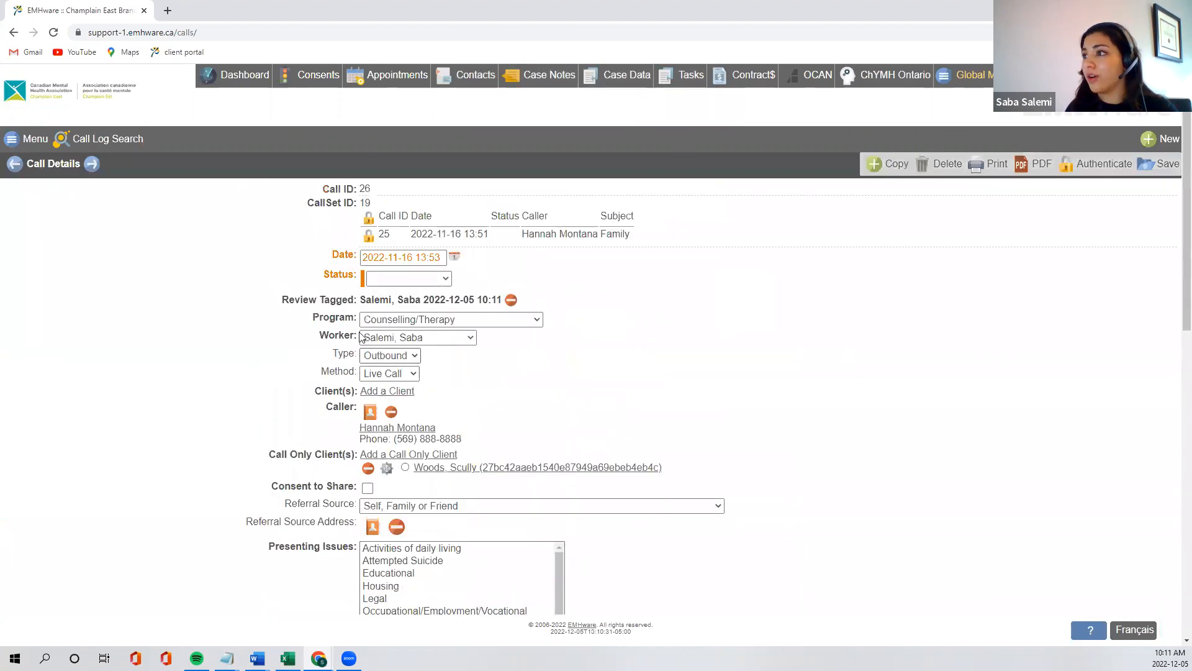
pyautogui.moveTo(320, 301); pyautogui.dragTo(544, 304)
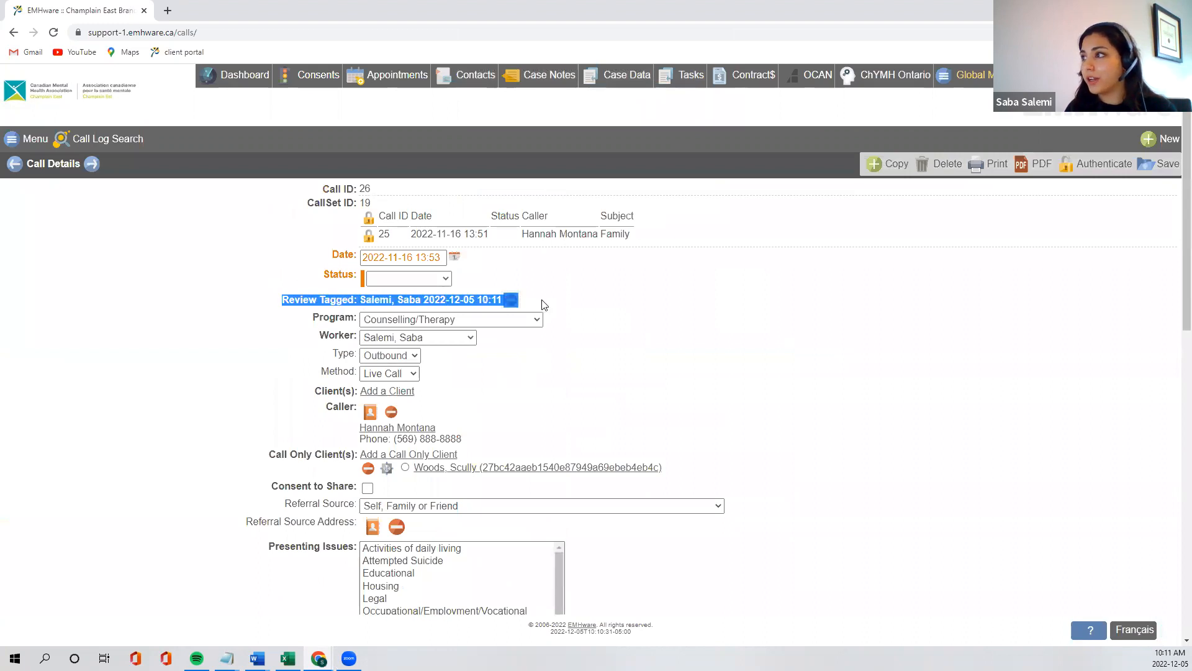
pyautogui.click(544, 298)
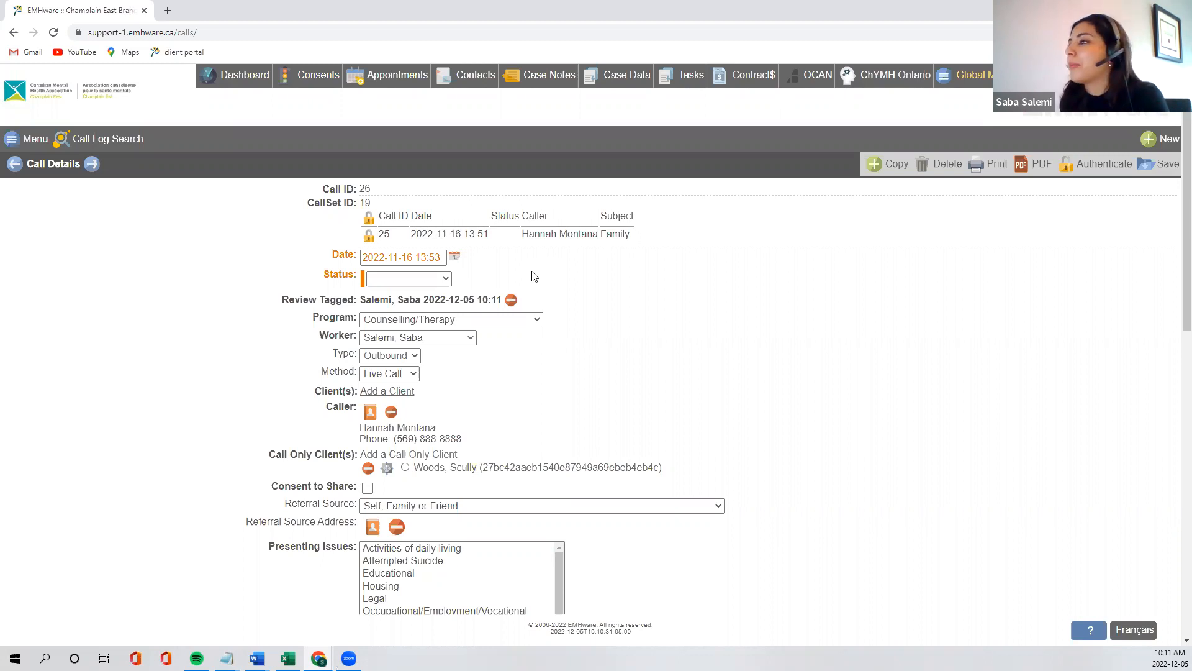
pyautogui.click(511, 300)
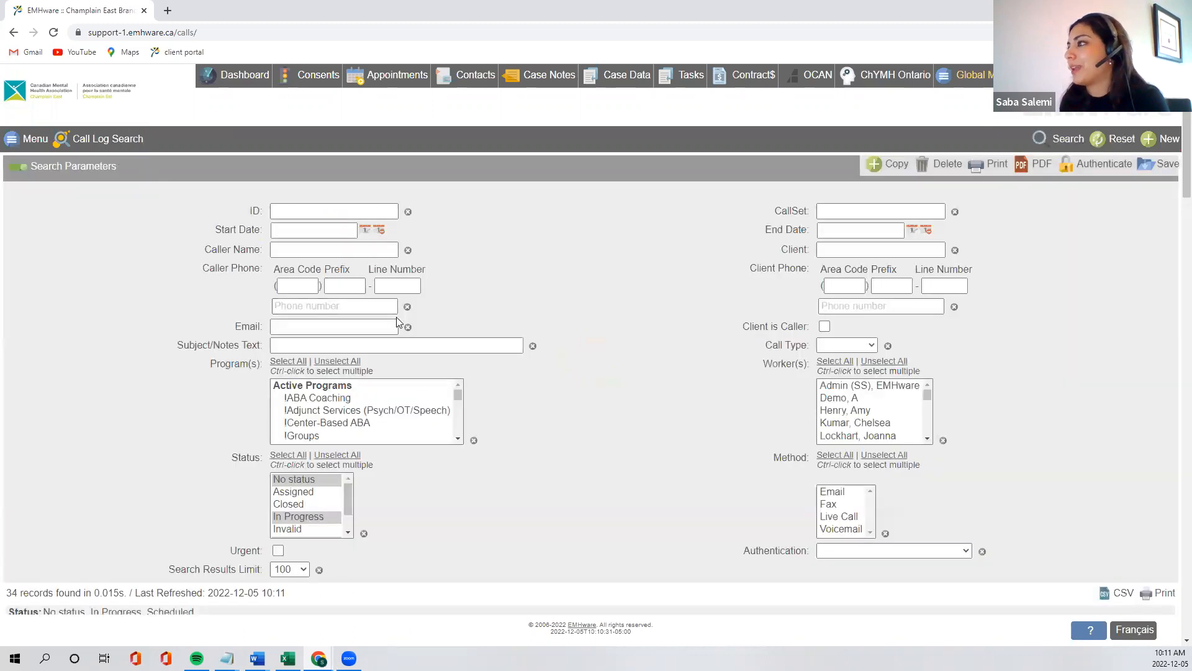
pyautogui.scroll(-5, 392, 316)
pyautogui.scroll(-2, 392, 321)
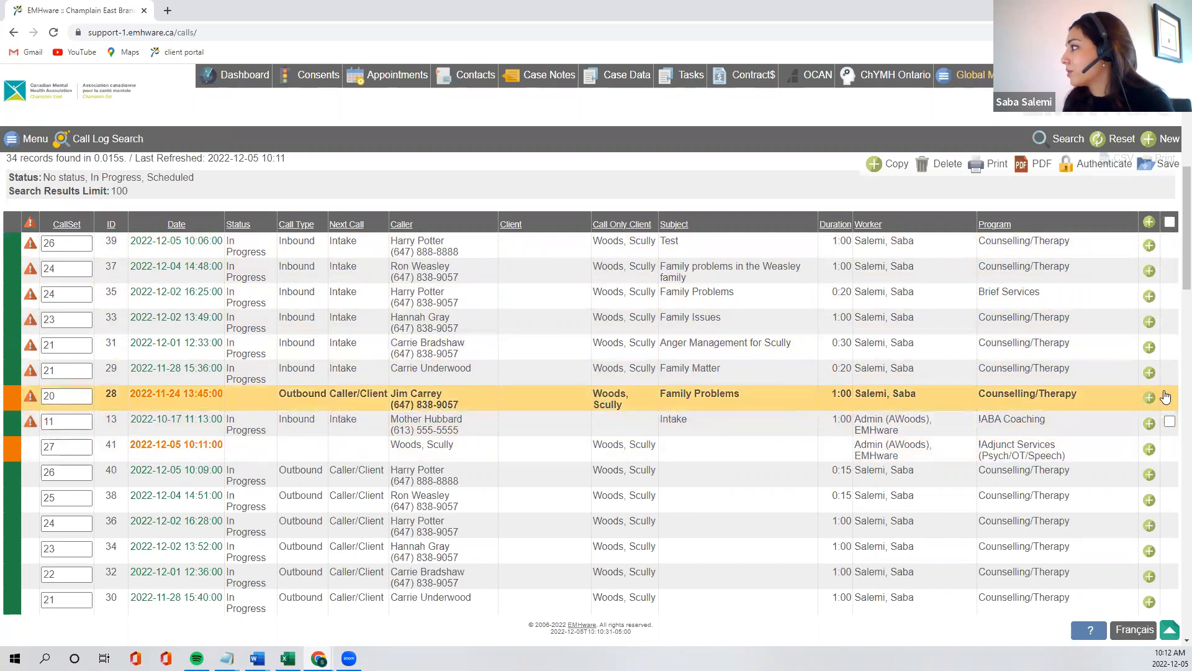
pyautogui.click(1169, 422)
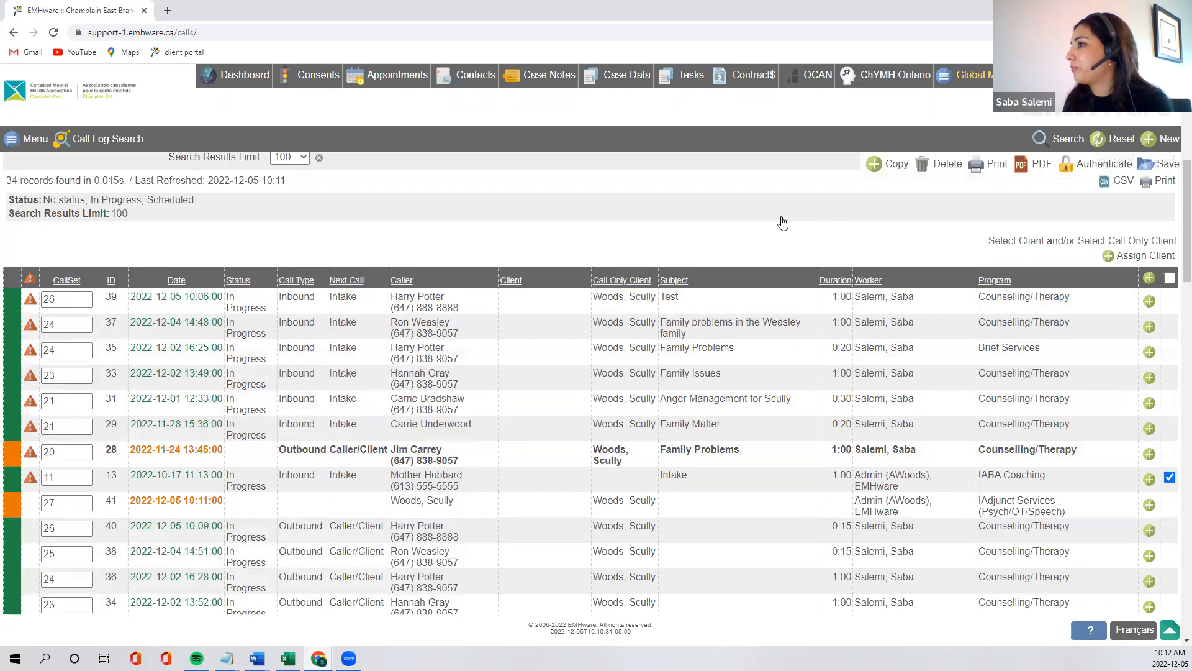
pyautogui.scroll(2, 784, 221)
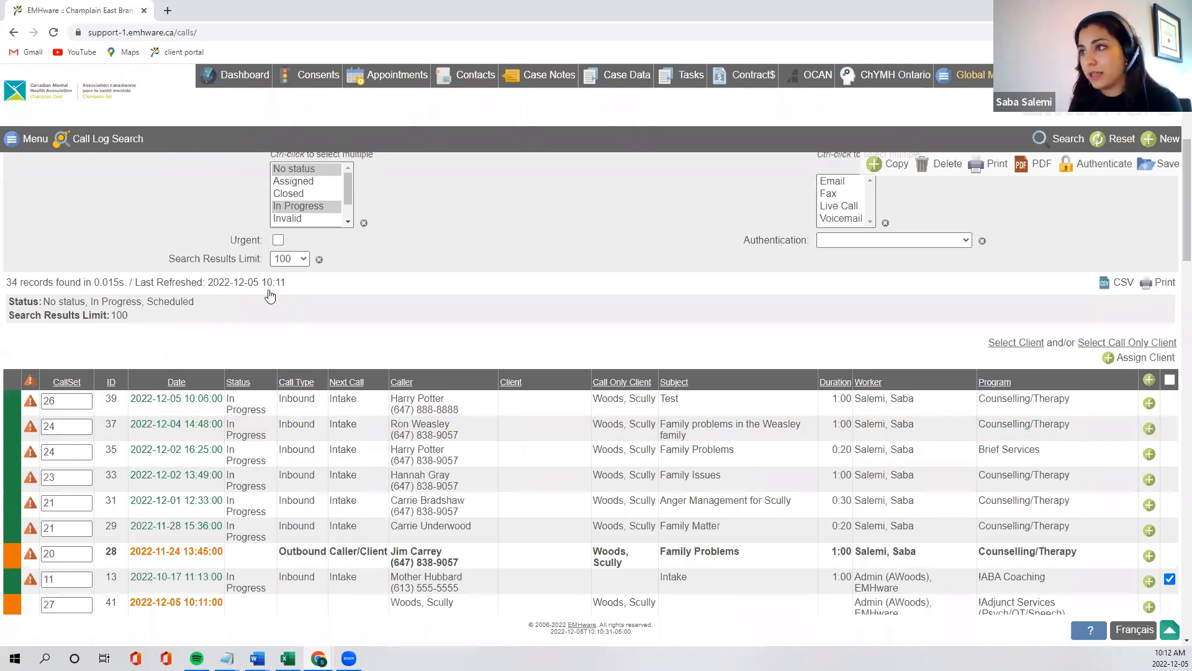
pyautogui.moveTo(291, 283); pyautogui.dragTo(141, 285)
pyautogui.rightClick(129, 283)
pyautogui.click(128, 283)
pyautogui.click(244, 295)
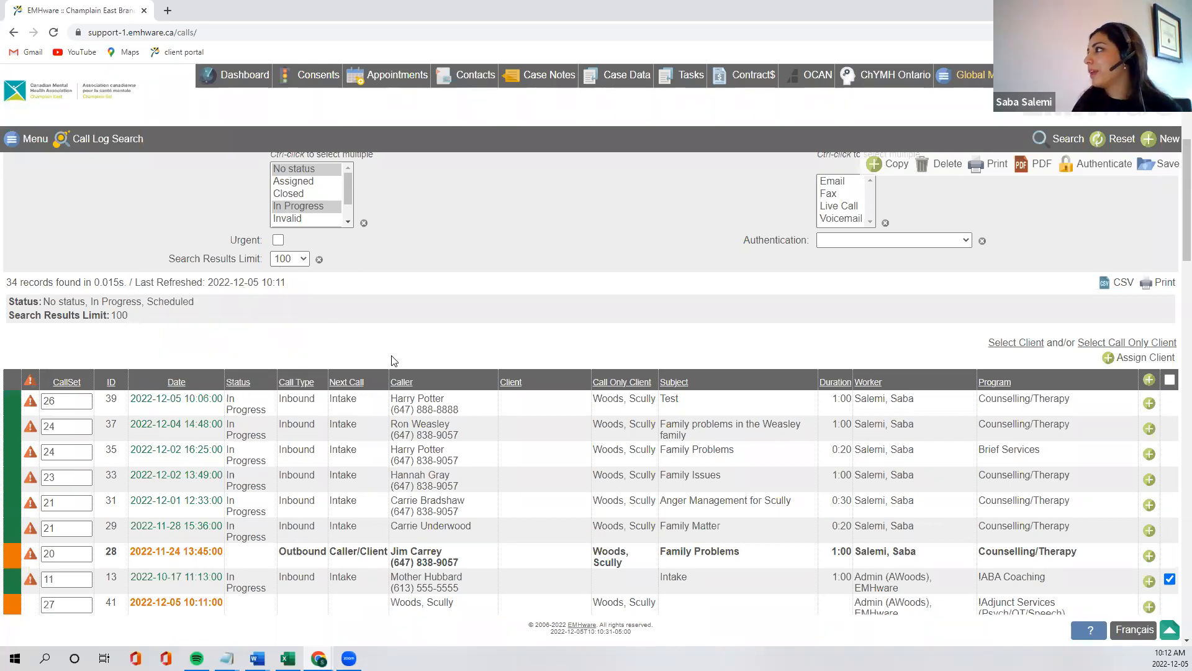
pyautogui.scroll(1, 393, 360)
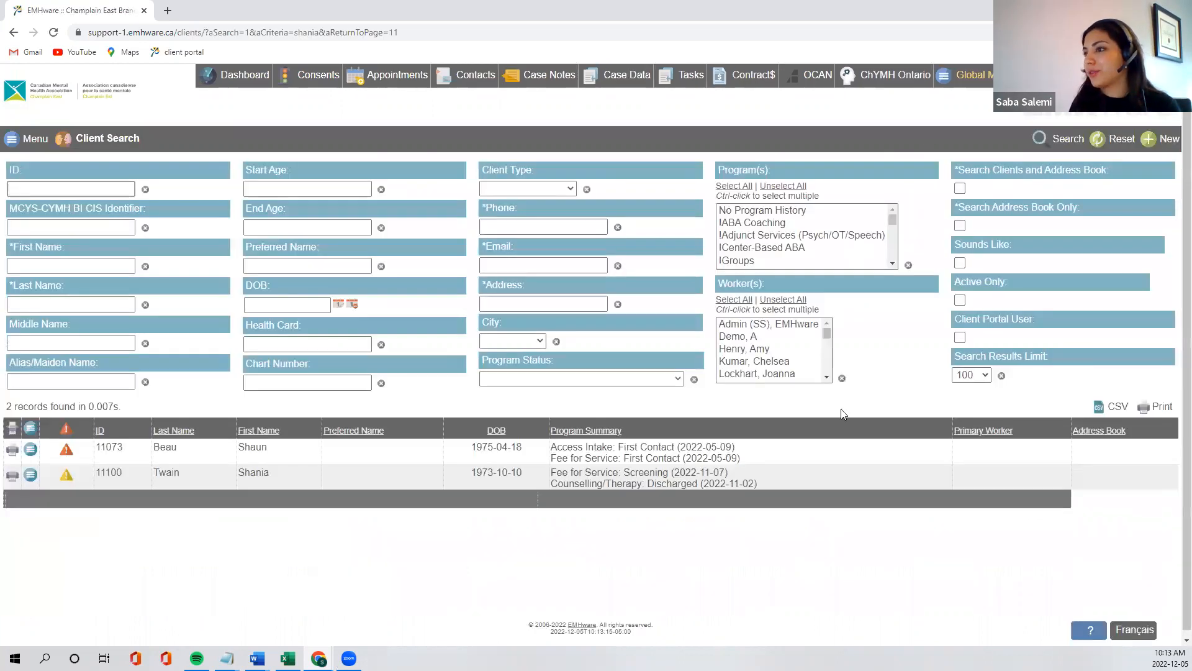
# Open the DataSet of the second client in the search results and examine its contact and Telehealth Appointments Notification fields
pyautogui.click(475, 484)
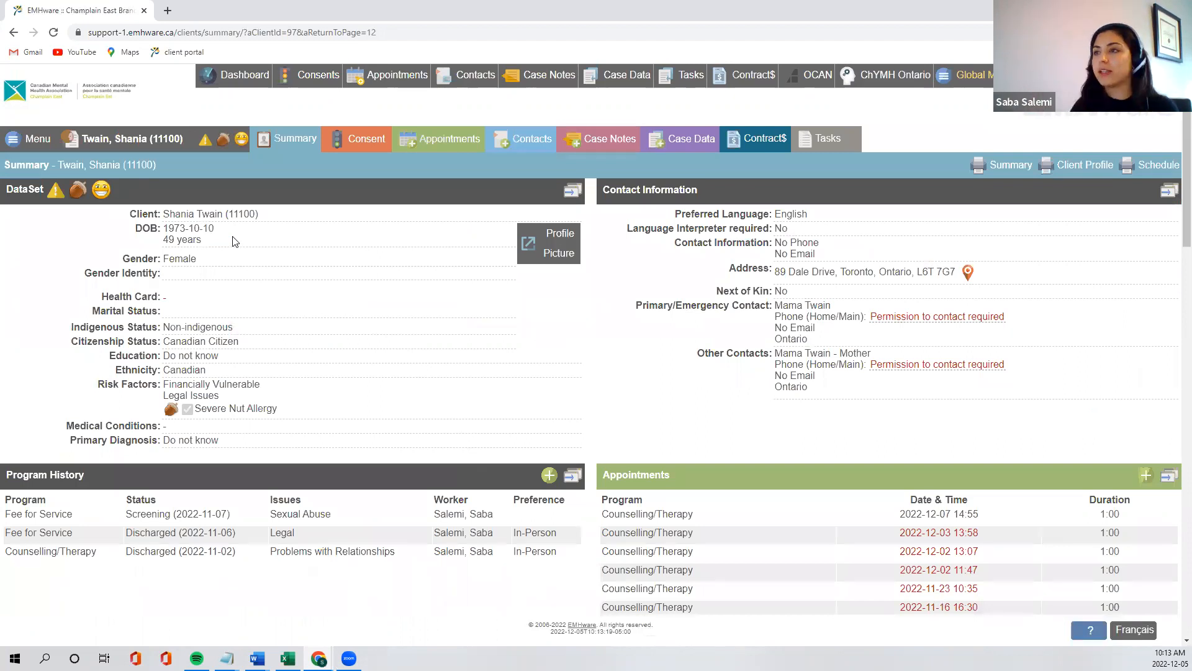
pyautogui.click(139, 141)
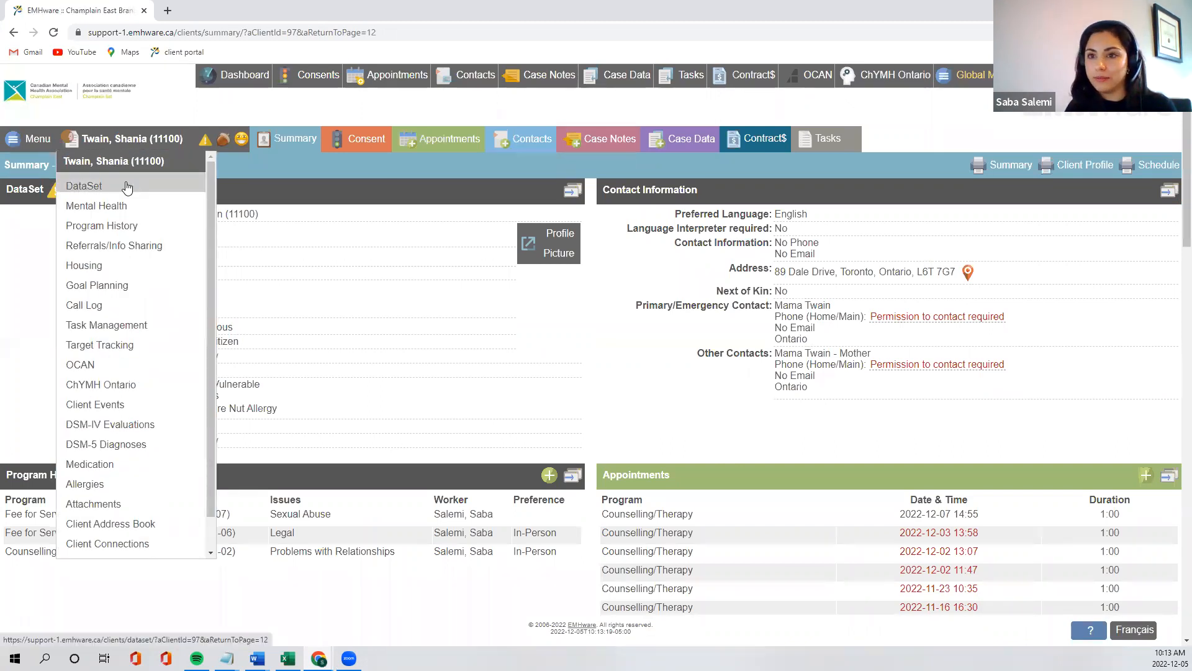
pyautogui.click(127, 187)
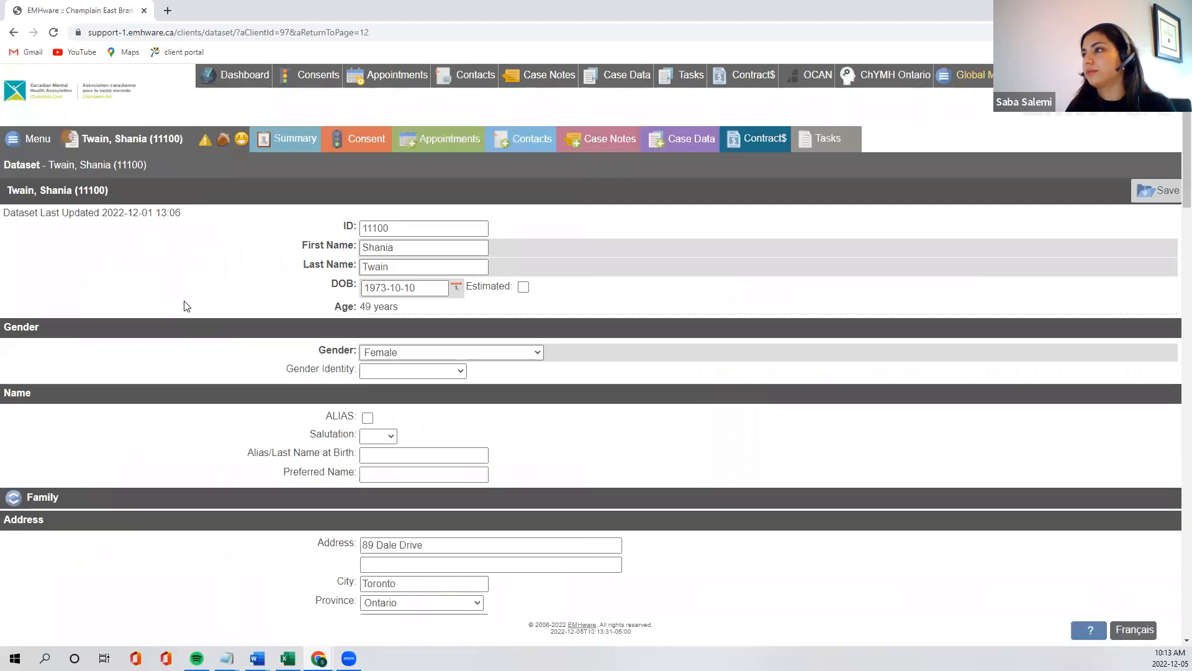
pyautogui.scroll(-5, 186, 287)
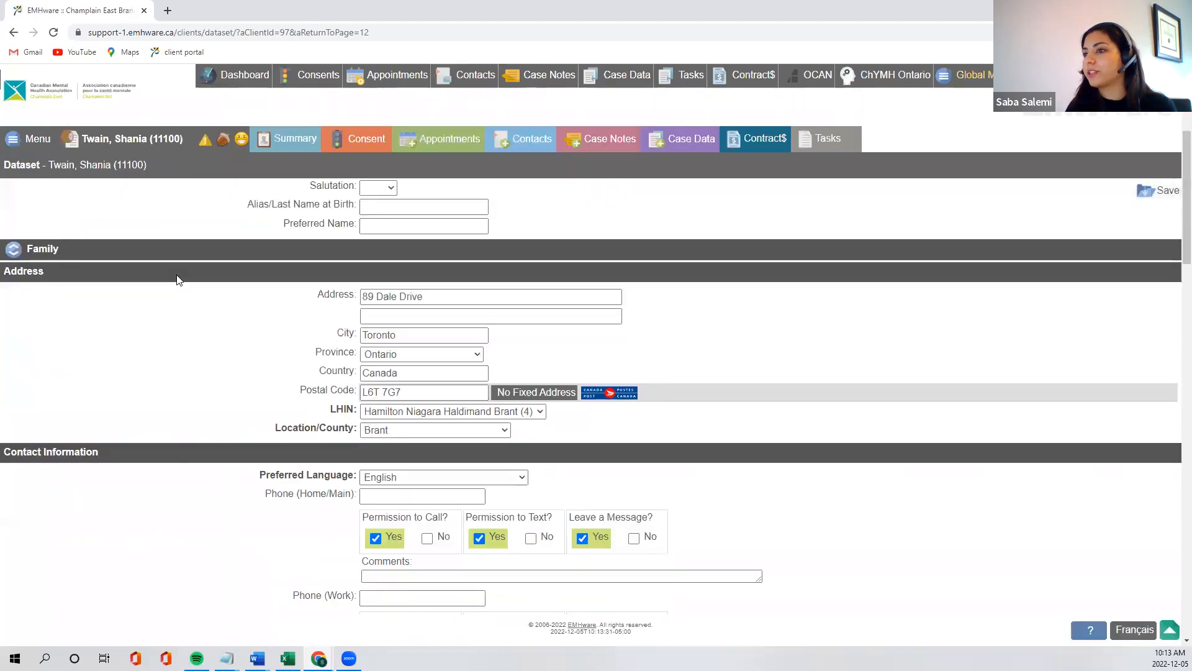
pyautogui.scroll(-8, 179, 280)
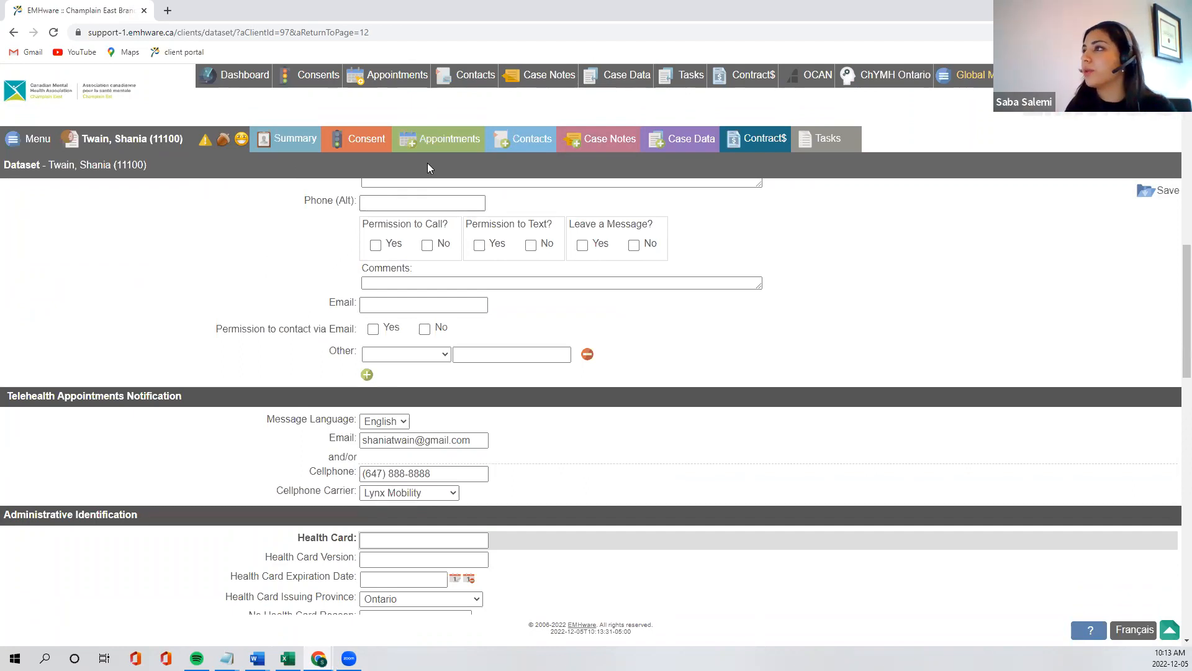
# Create a new appointment for the client and look through the available programs
pyautogui.click(436, 144)
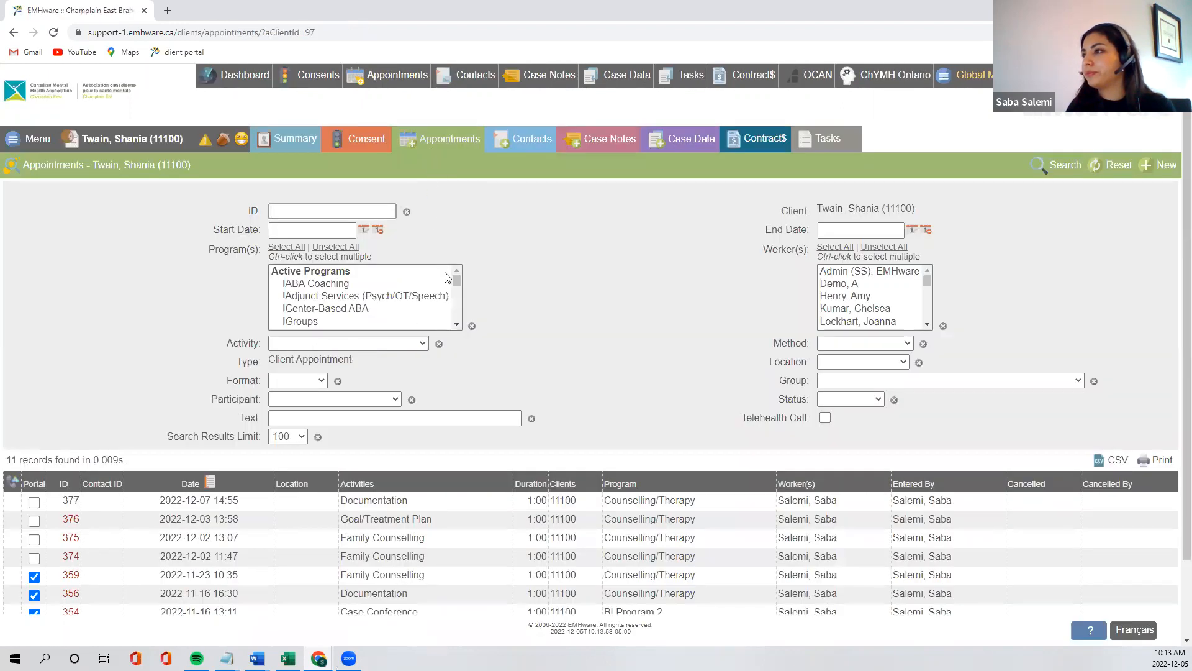
pyautogui.click(1160, 165)
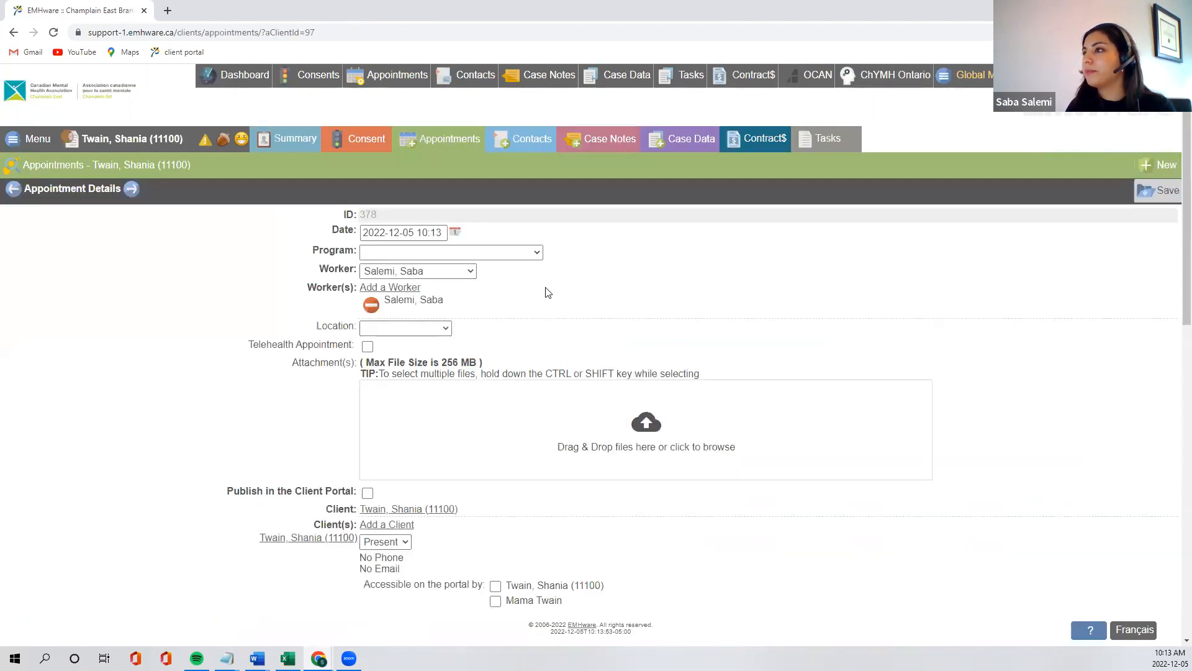
pyautogui.click(506, 252)
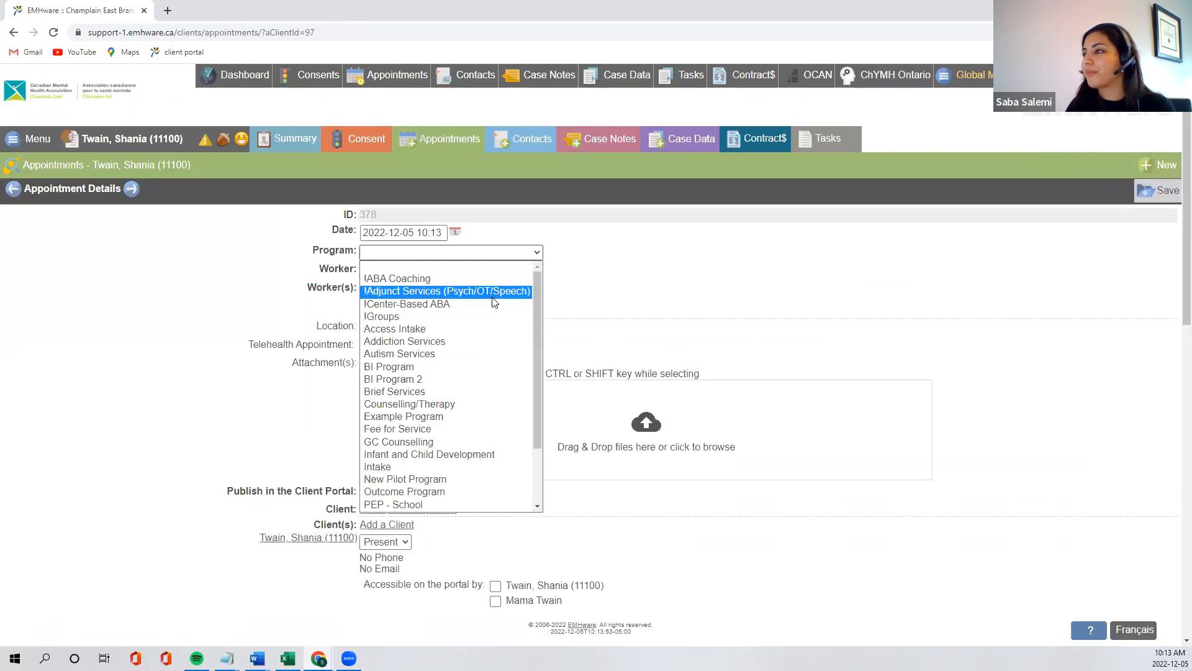
pyautogui.click(681, 281)
# Check the attendance options for the client in the new appointment, keeping Present
pyautogui.scroll(-2, 683, 282)
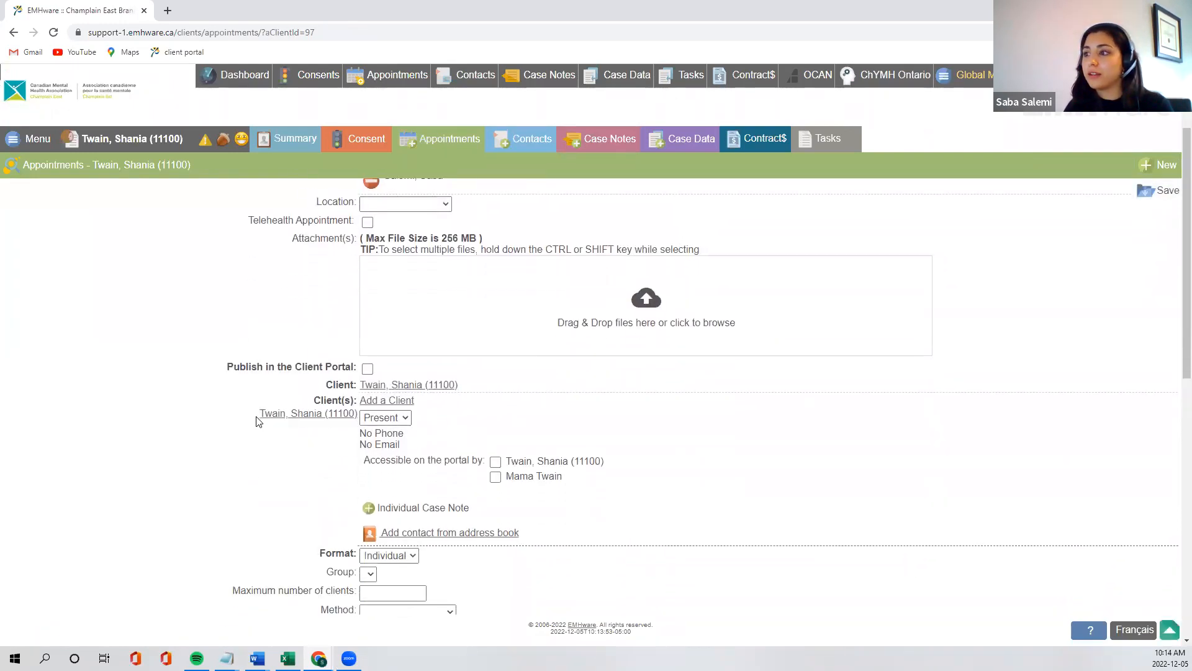
pyautogui.click(402, 419)
pyautogui.click(404, 422)
pyautogui.click(403, 423)
pyautogui.click(380, 442)
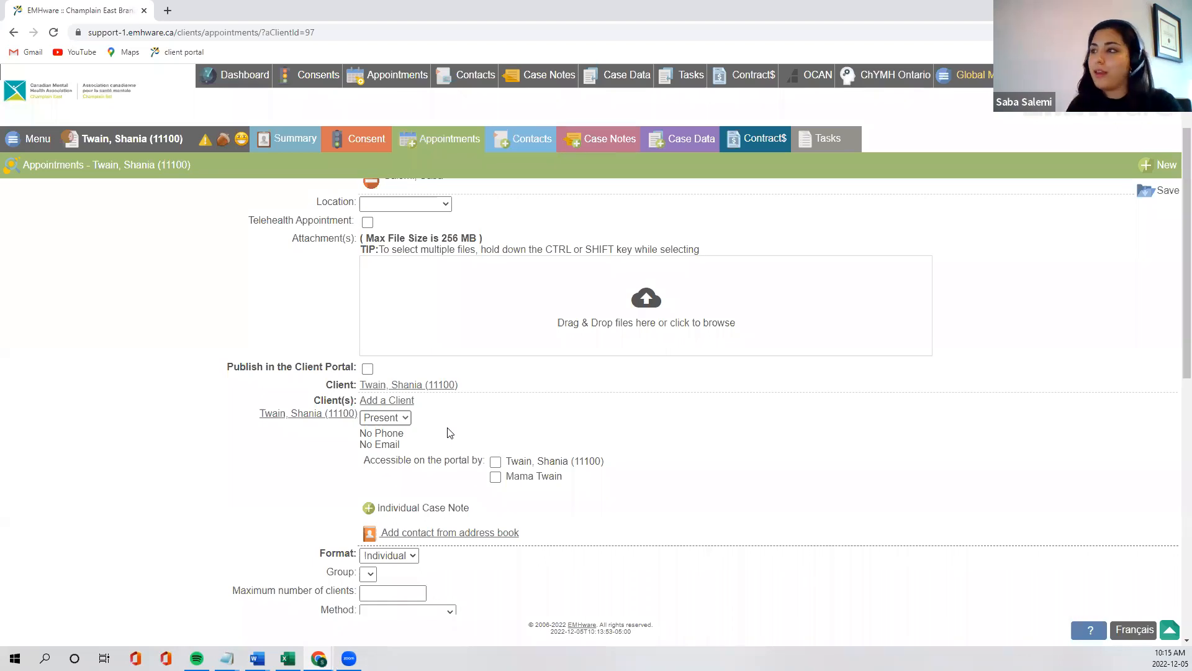
pyautogui.scroll(2, 596, 368)
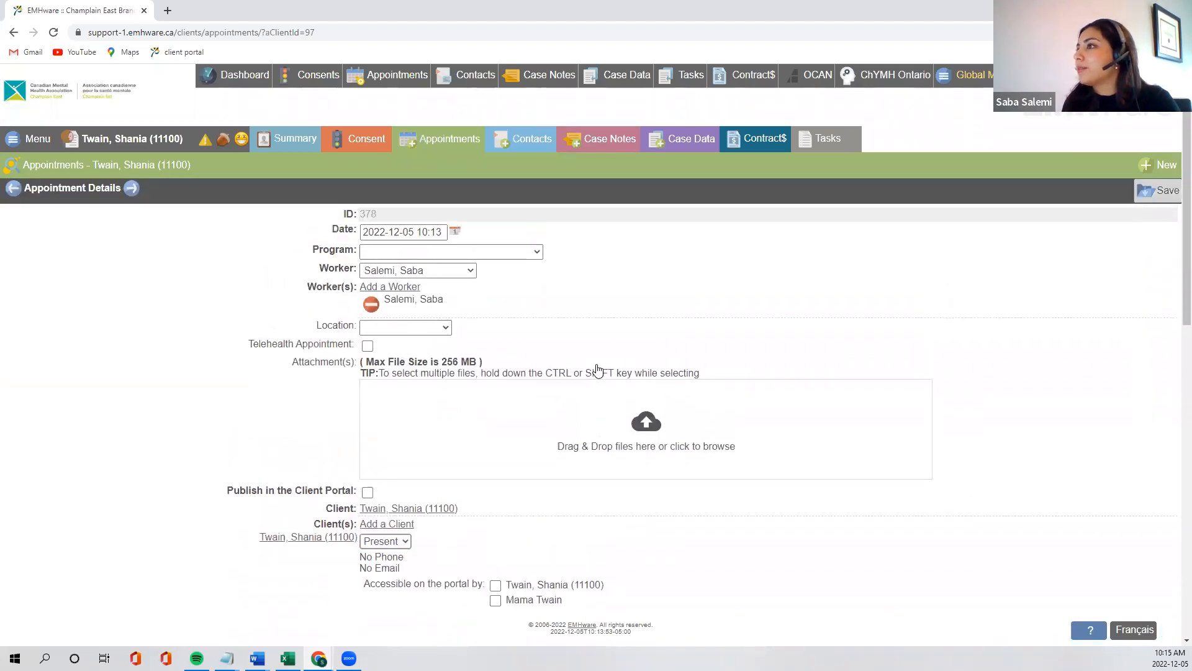
pyautogui.click(500, 253)
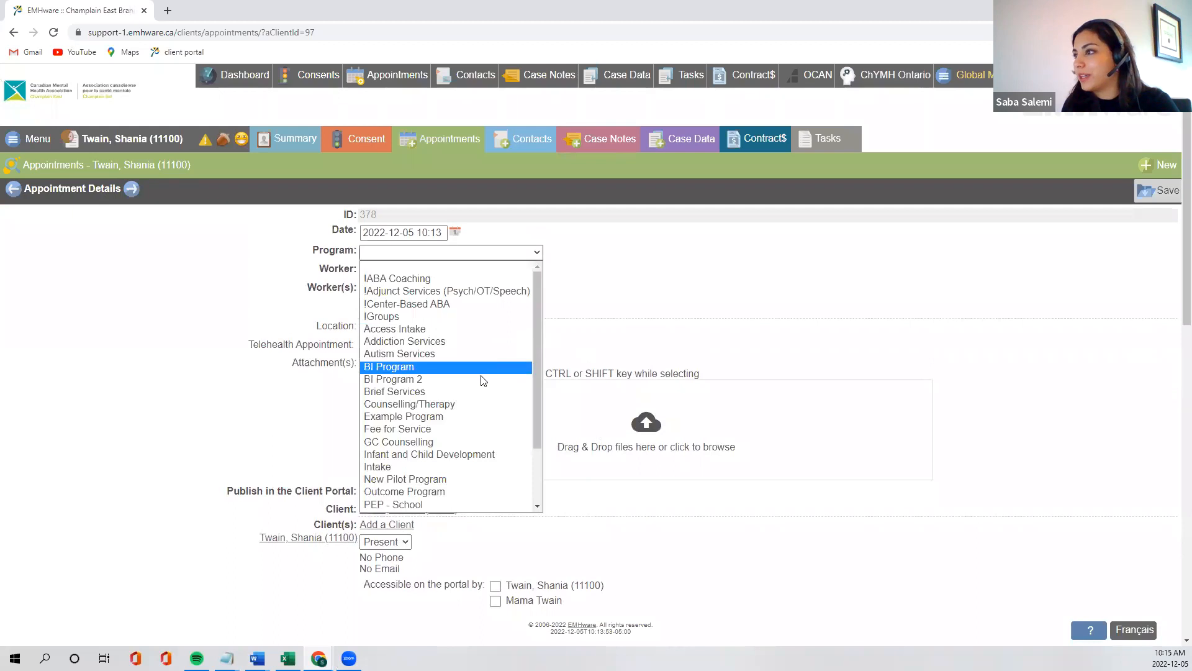
pyautogui.click(482, 404)
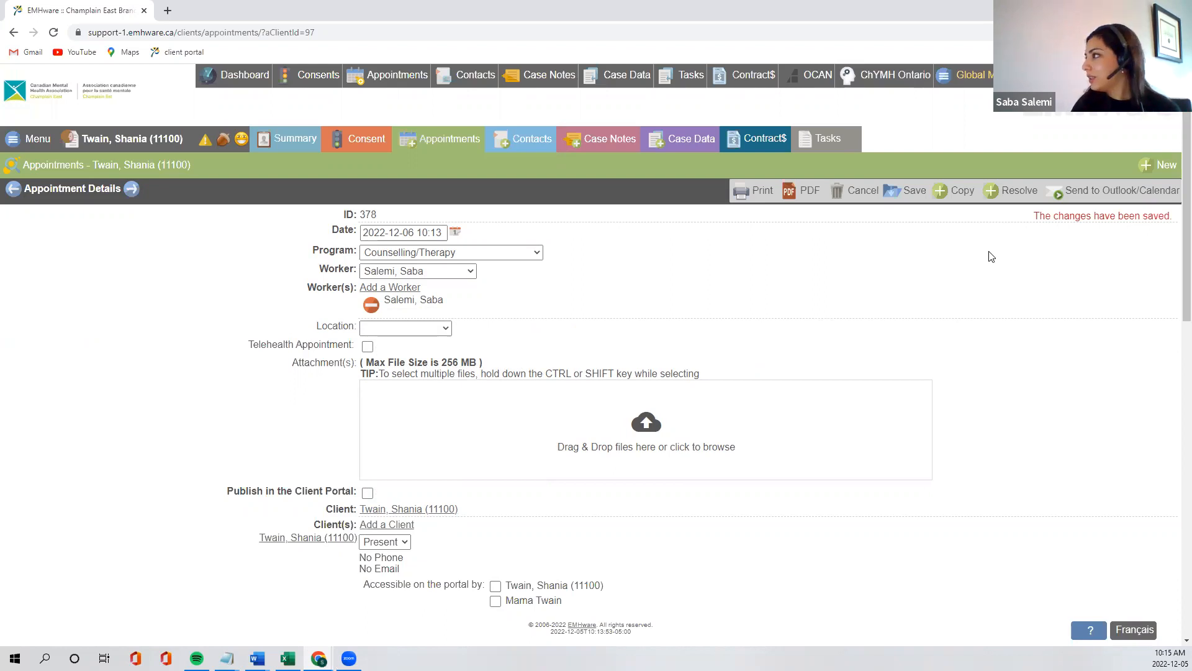
pyautogui.click(1115, 198)
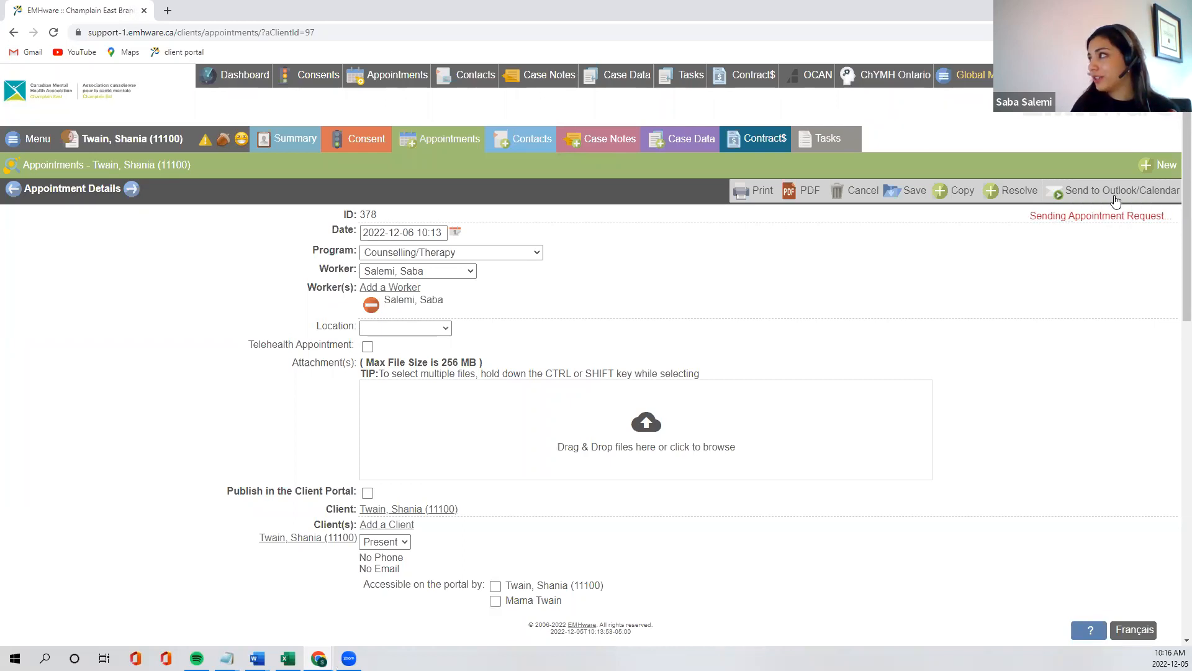